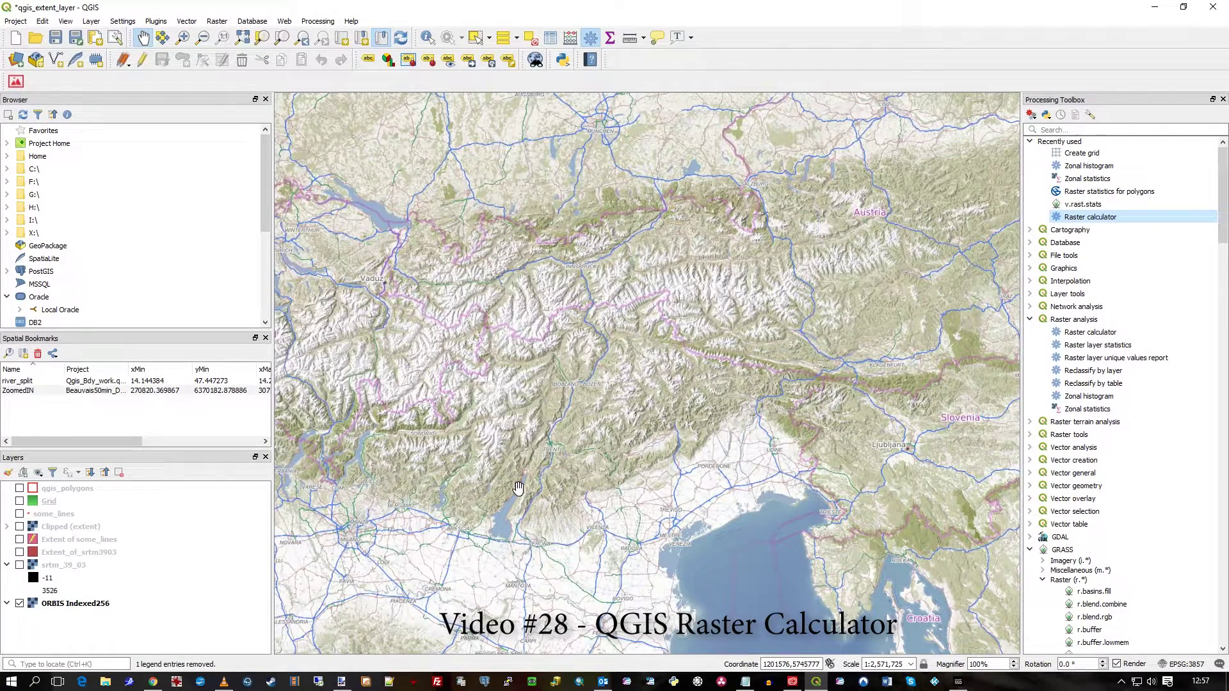
Check the QGIS version information, then dismiss it.
click(351, 23)
key(Escape)
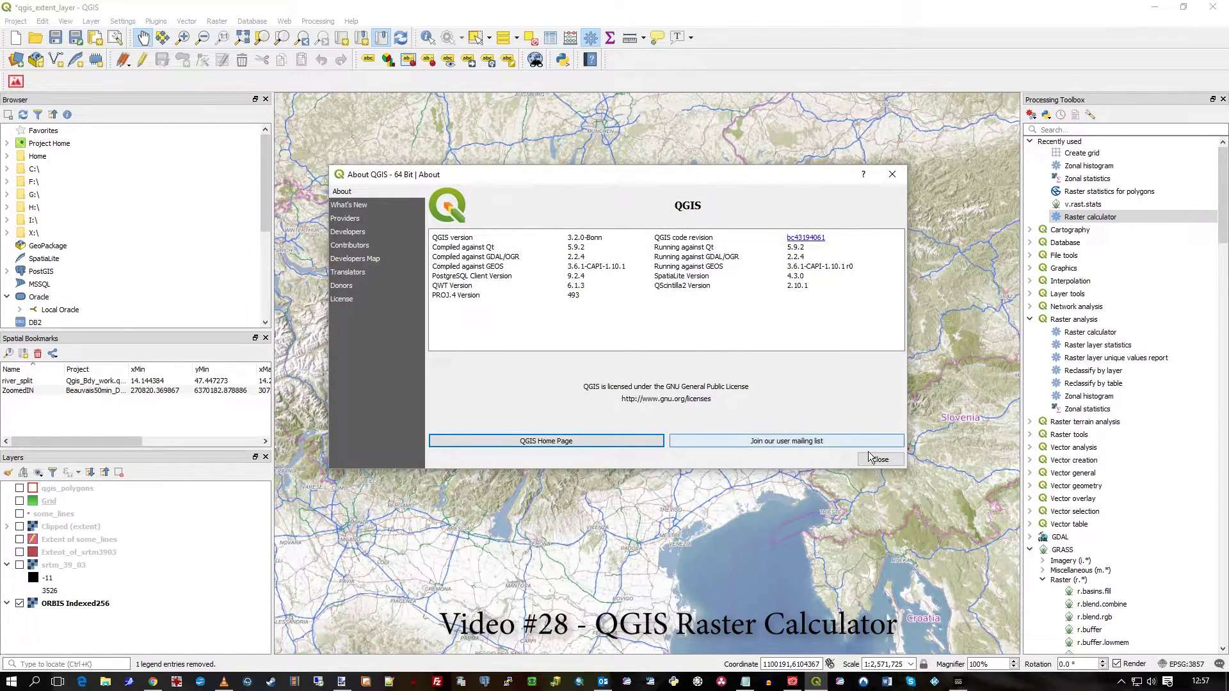
click(876, 459)
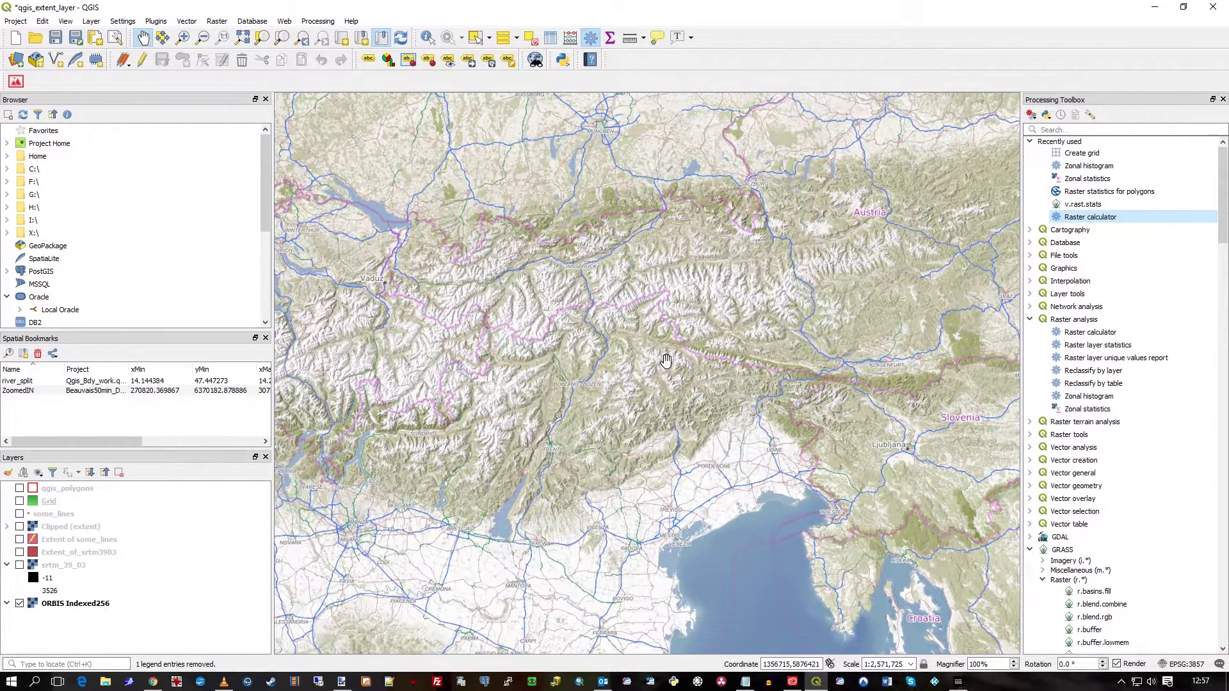
Turn on the srtm_39_03 elevation raster and pan across the Alps to view its full extent.
drag(603, 377, 676, 364)
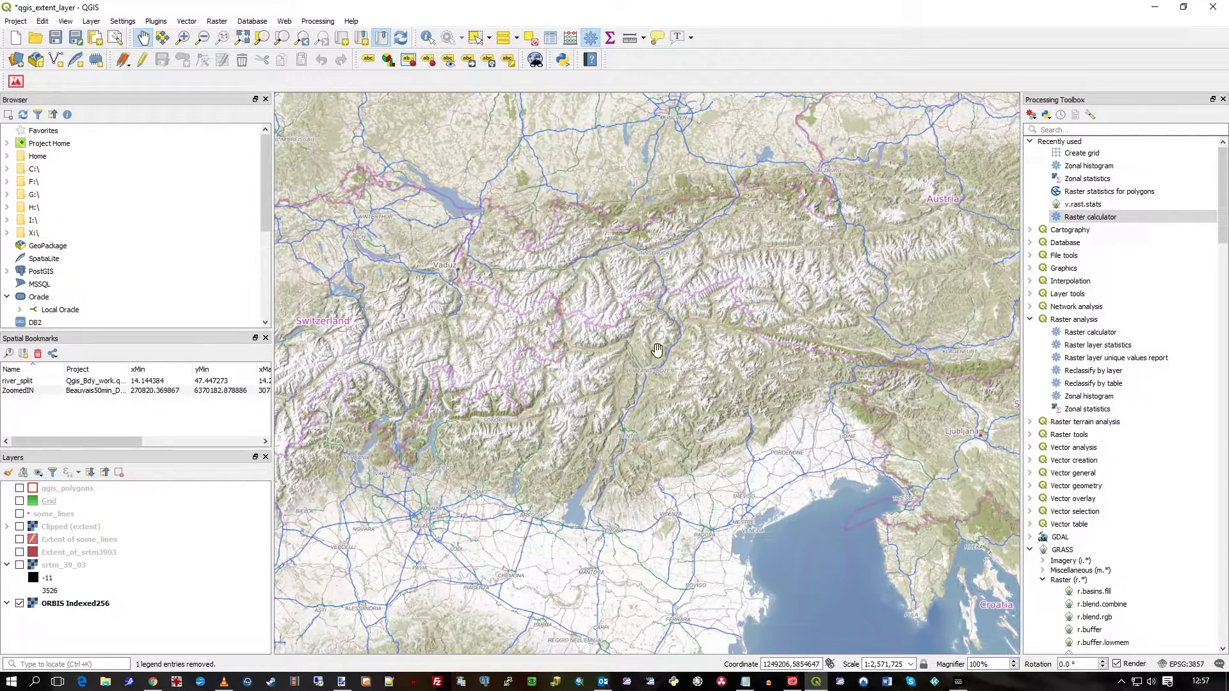
drag(591, 408, 593, 421)
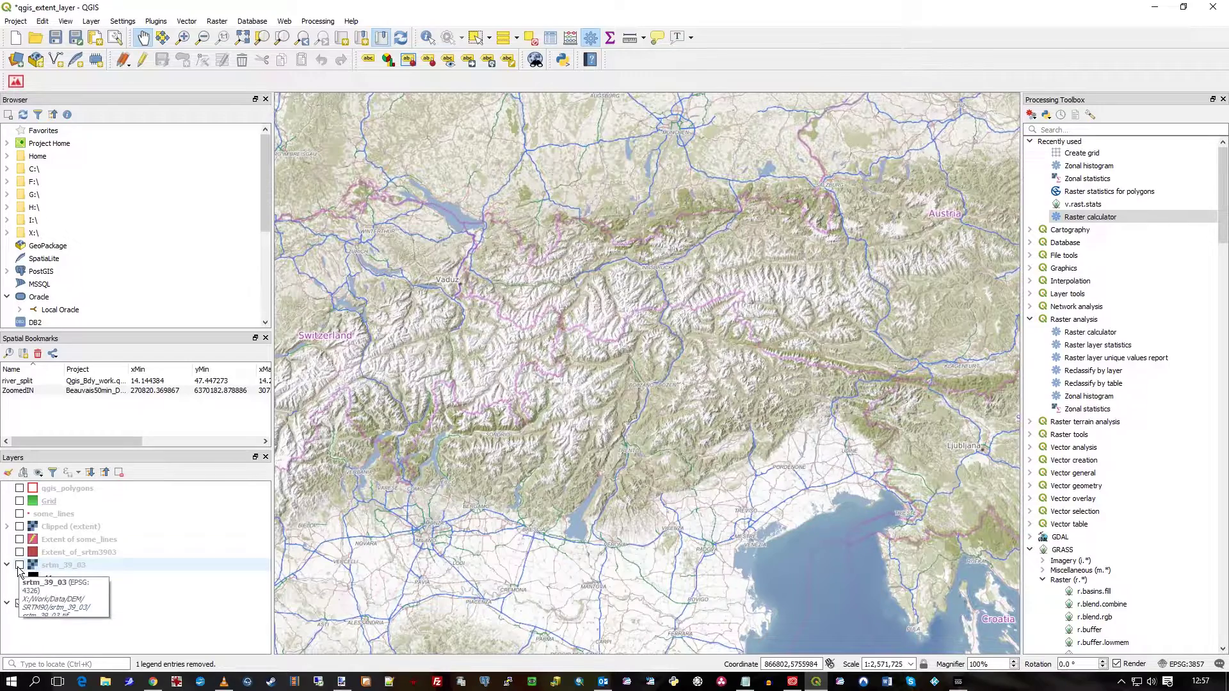
click(19, 564)
drag(719, 415, 582, 413)
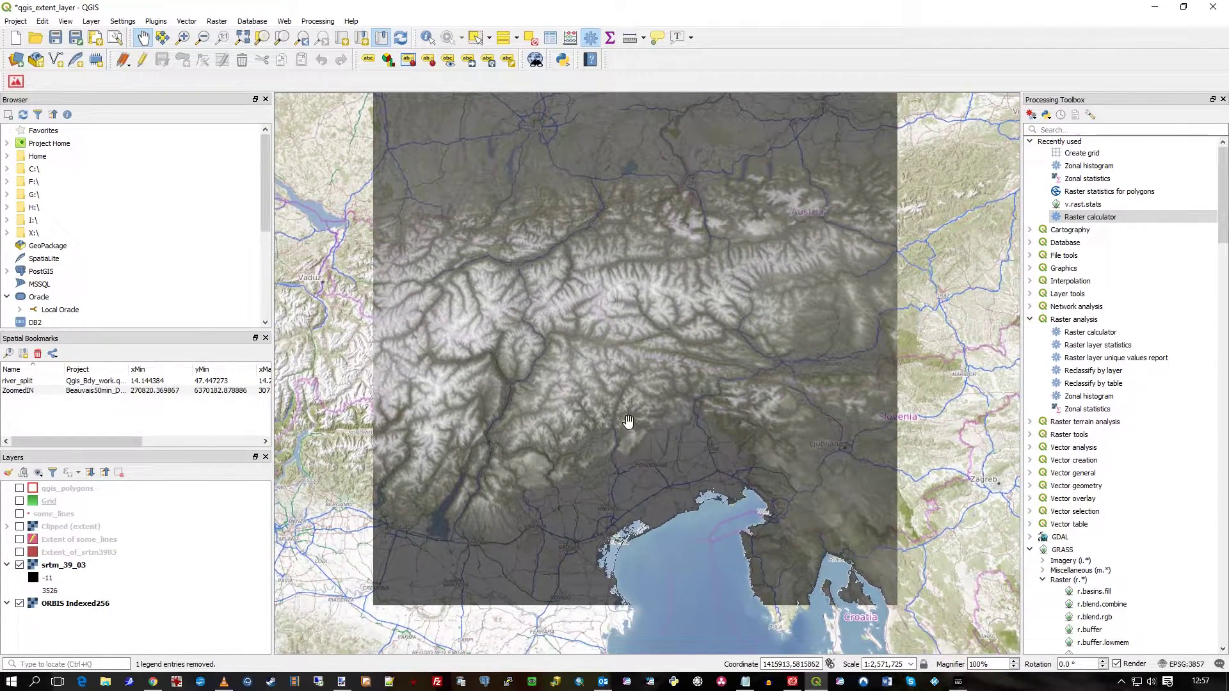
drag(557, 428, 658, 370)
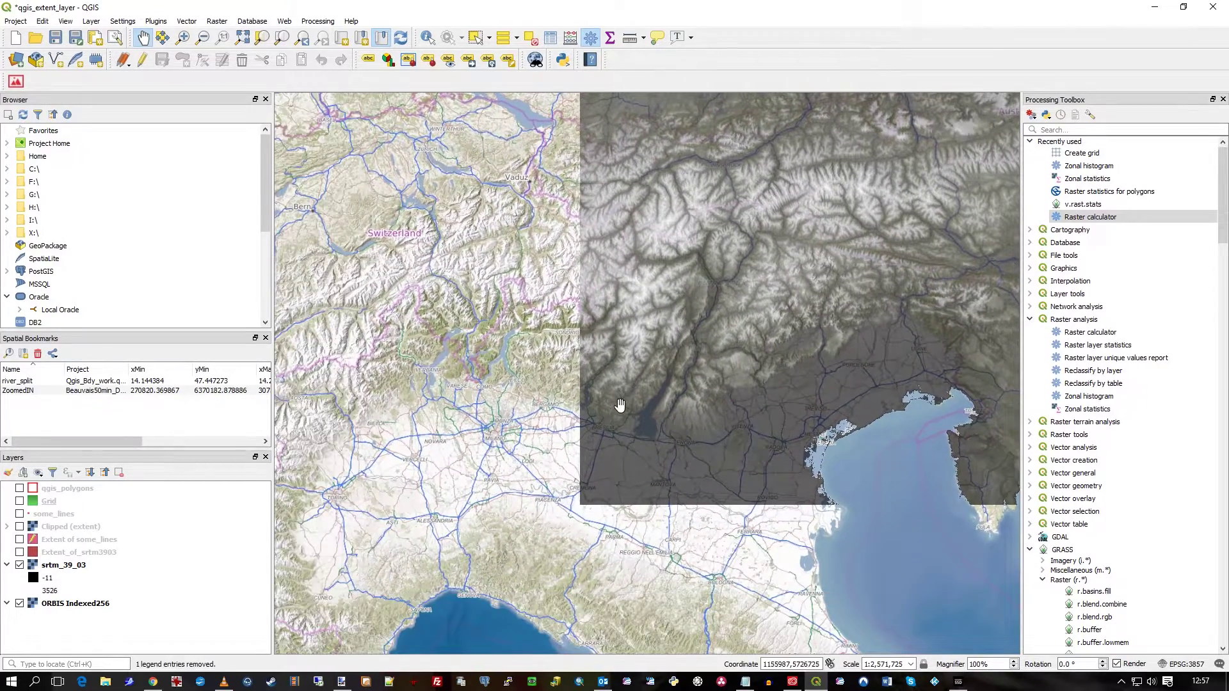
scroll(509, 448, up, 1)
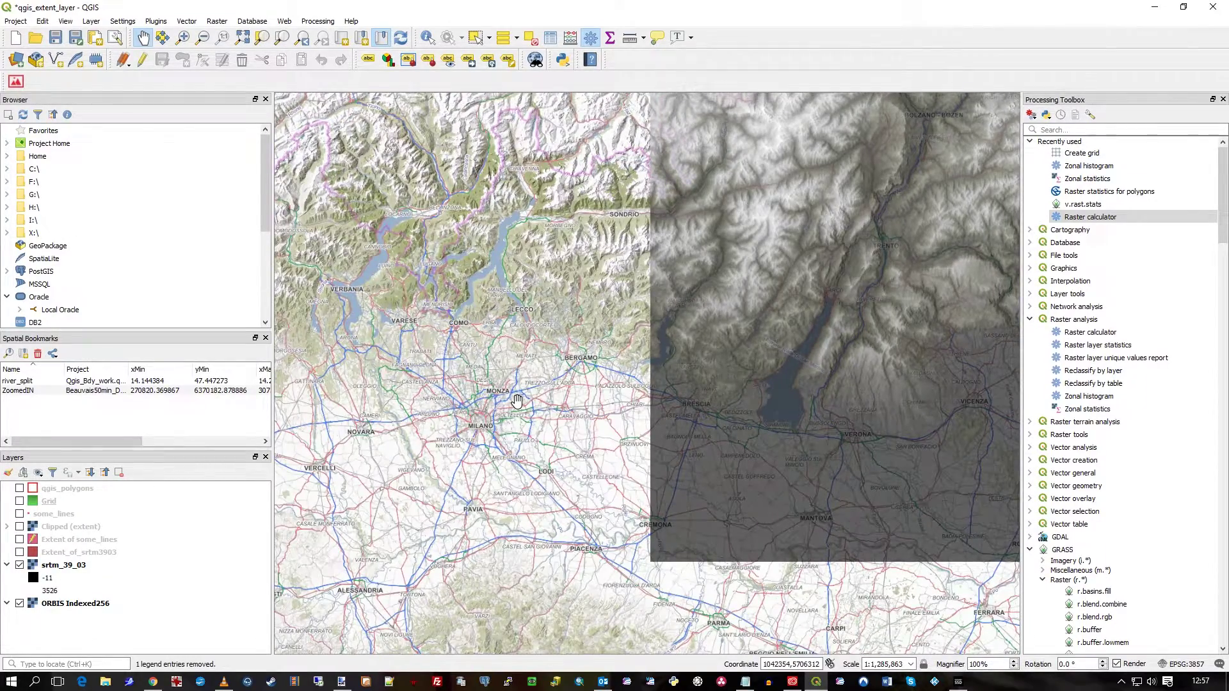
scroll(521, 399, down, 1)
drag(760, 339, 689, 443)
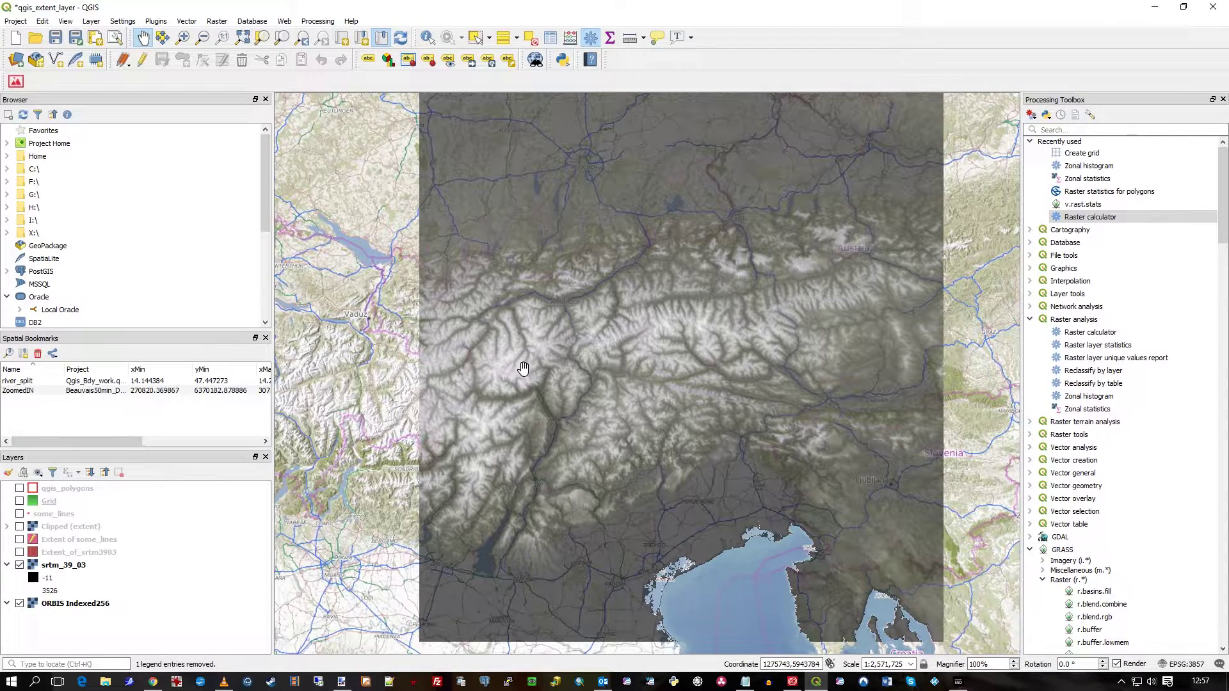
double_click(67, 566)
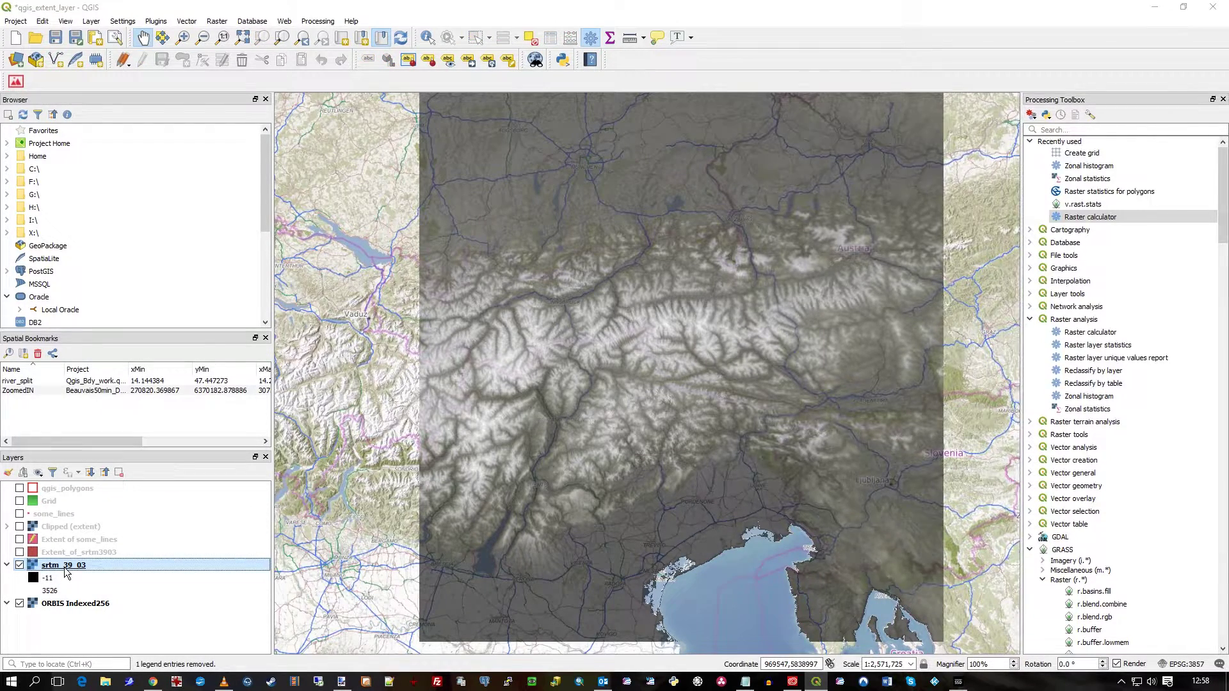
drag(969, 69, 773, 74)
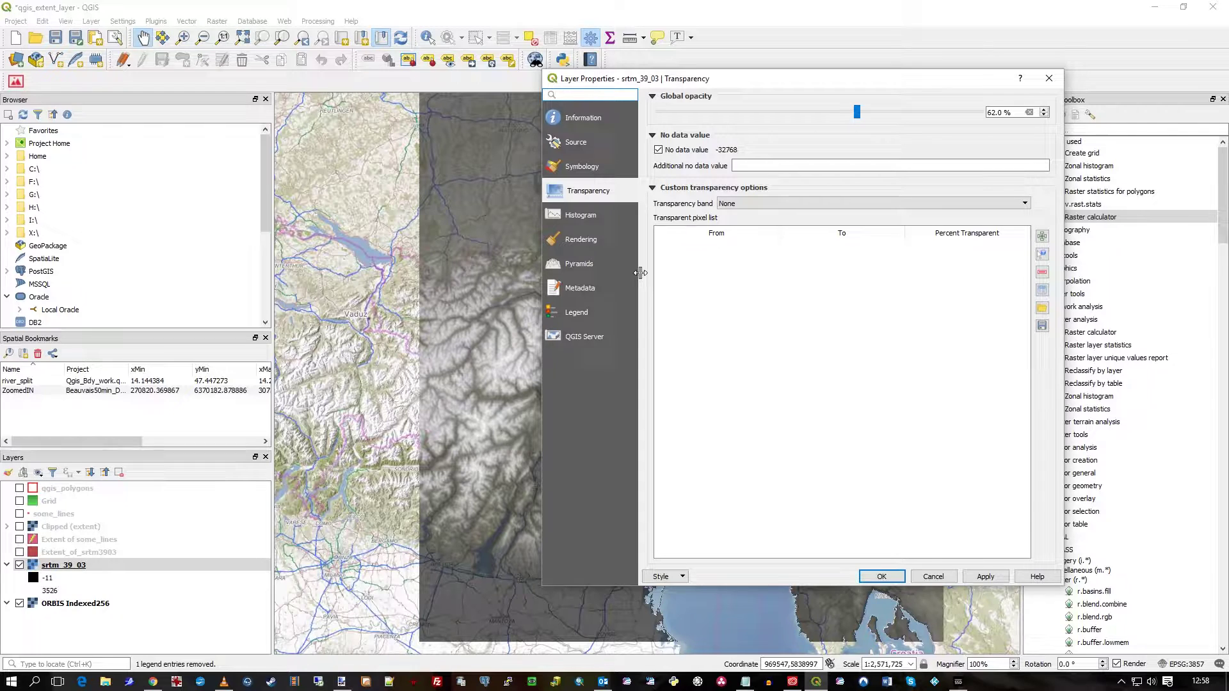
click(596, 167)
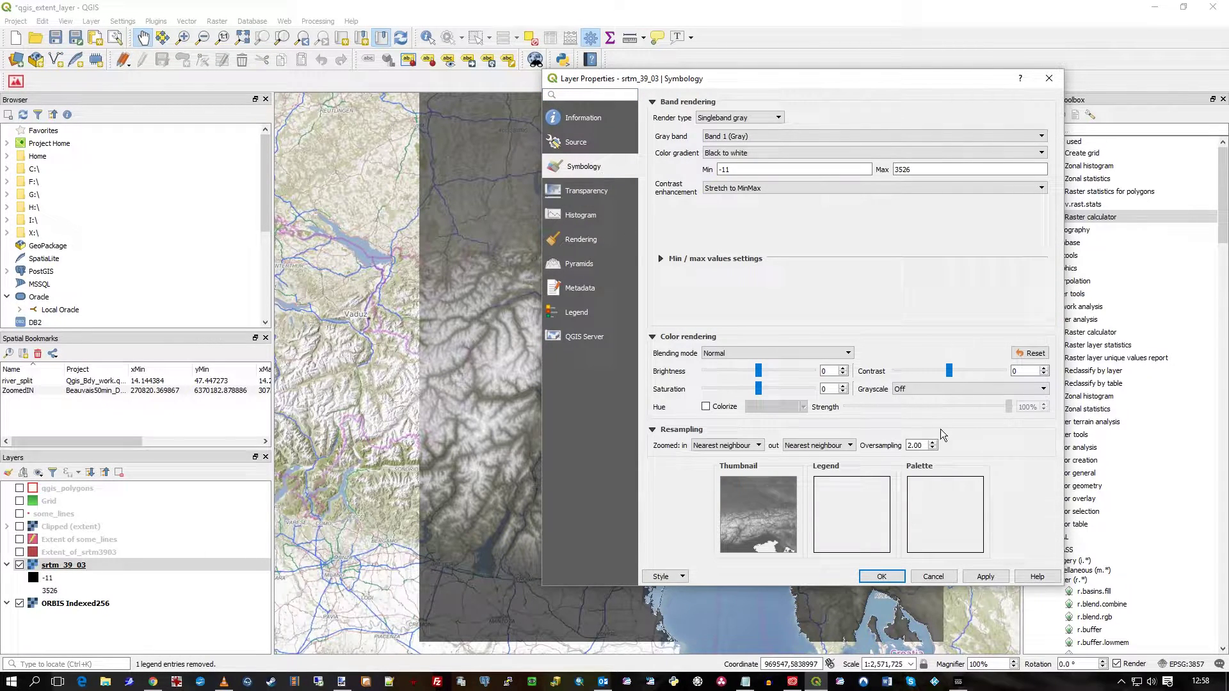
click(586, 142)
key(Up)
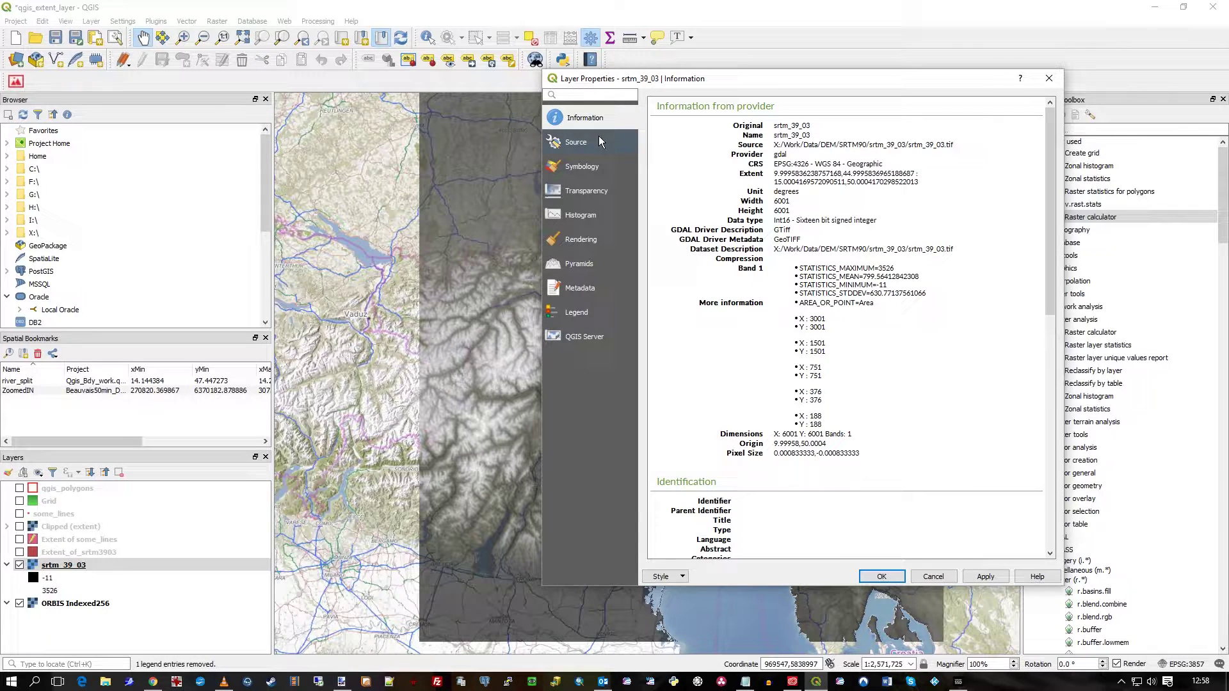
click(953, 149)
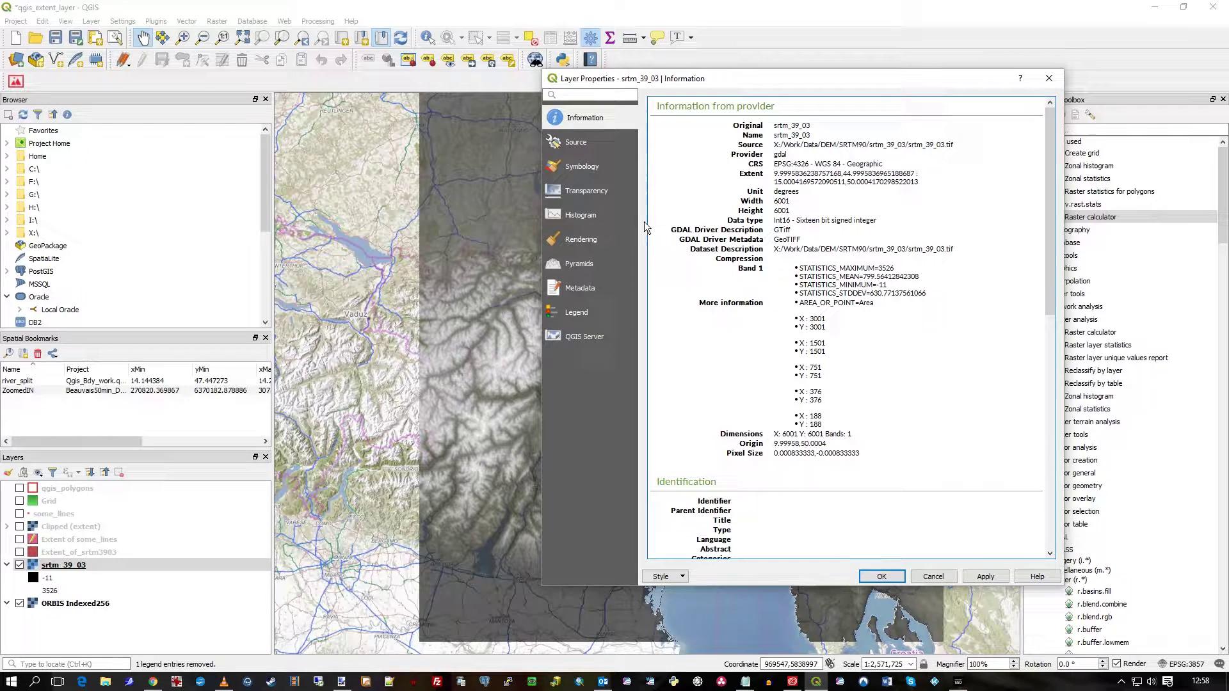
click(604, 191)
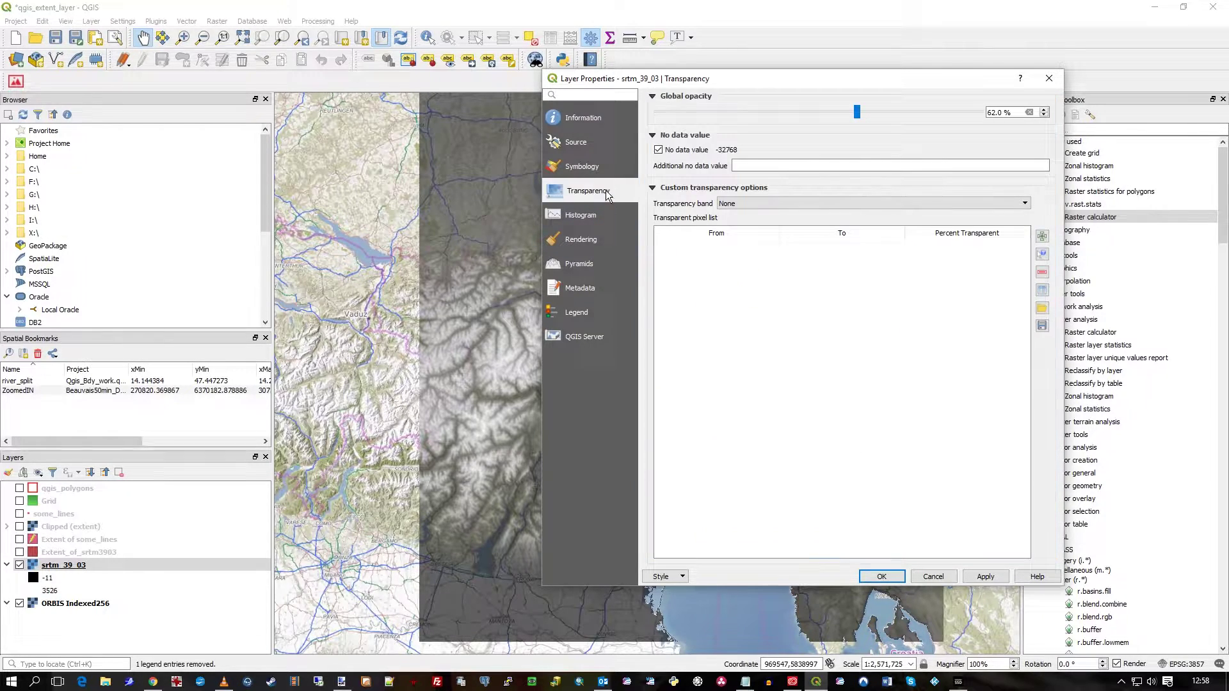
click(933, 577)
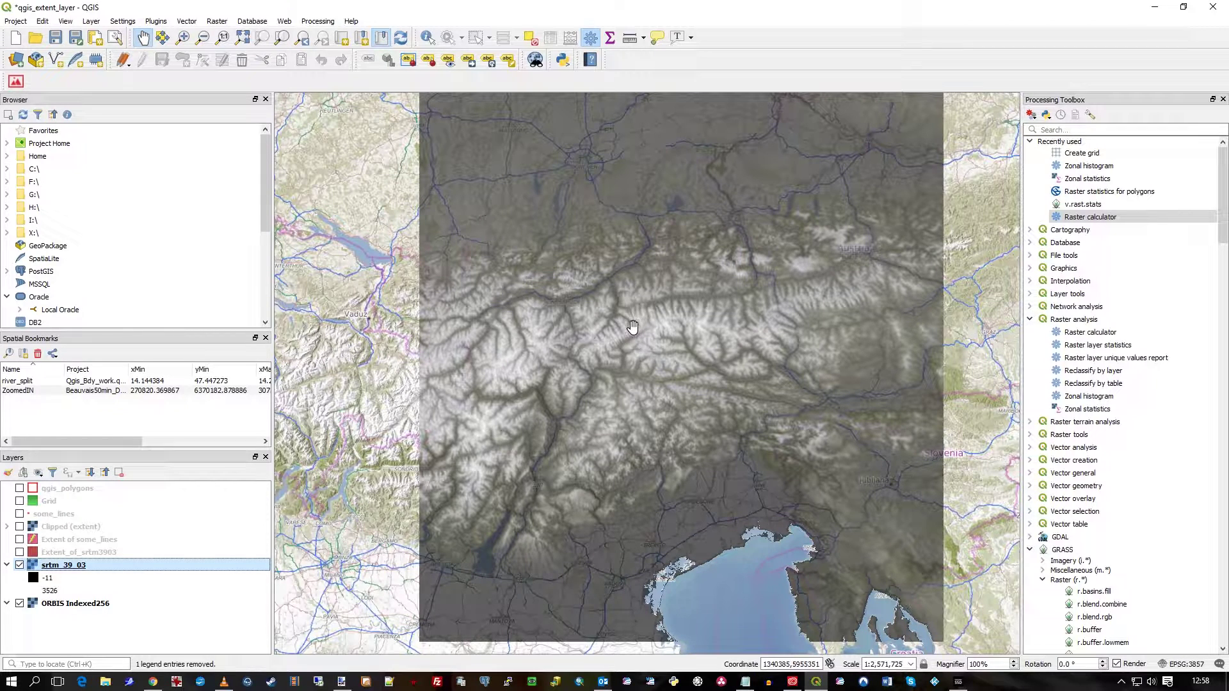
Open Raster analysis > Raster calculator from the Processing Toolbox and read its expression help.
click(1076, 130)
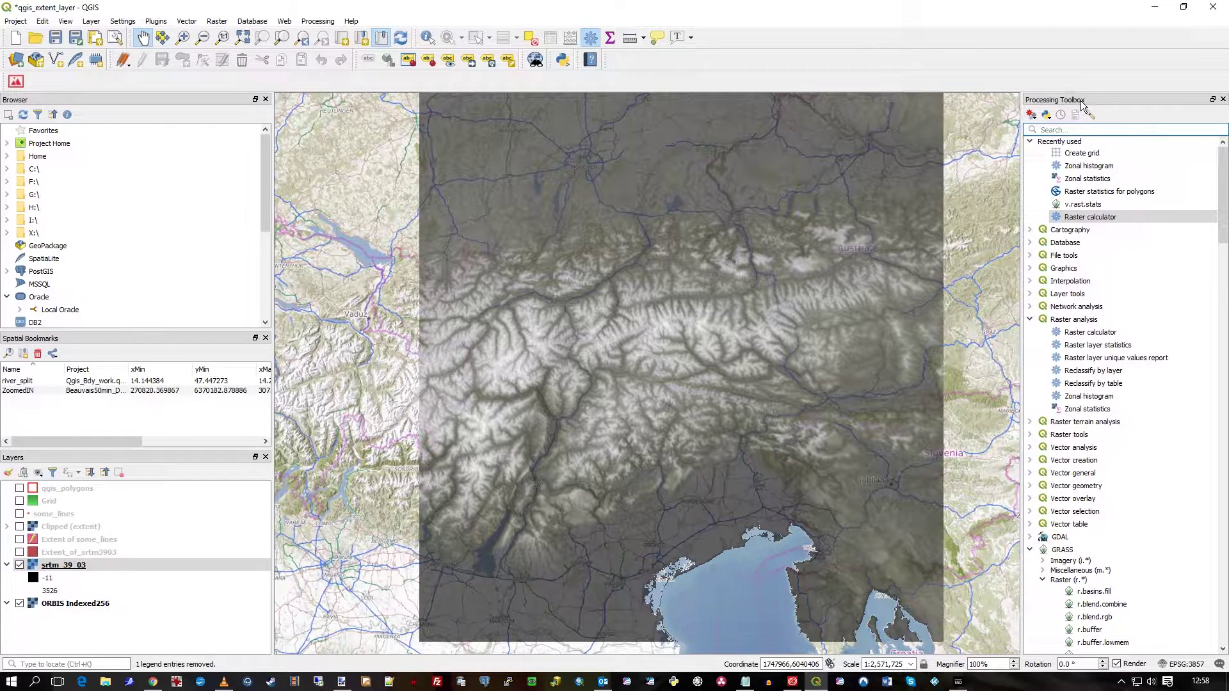
double_click(1098, 217)
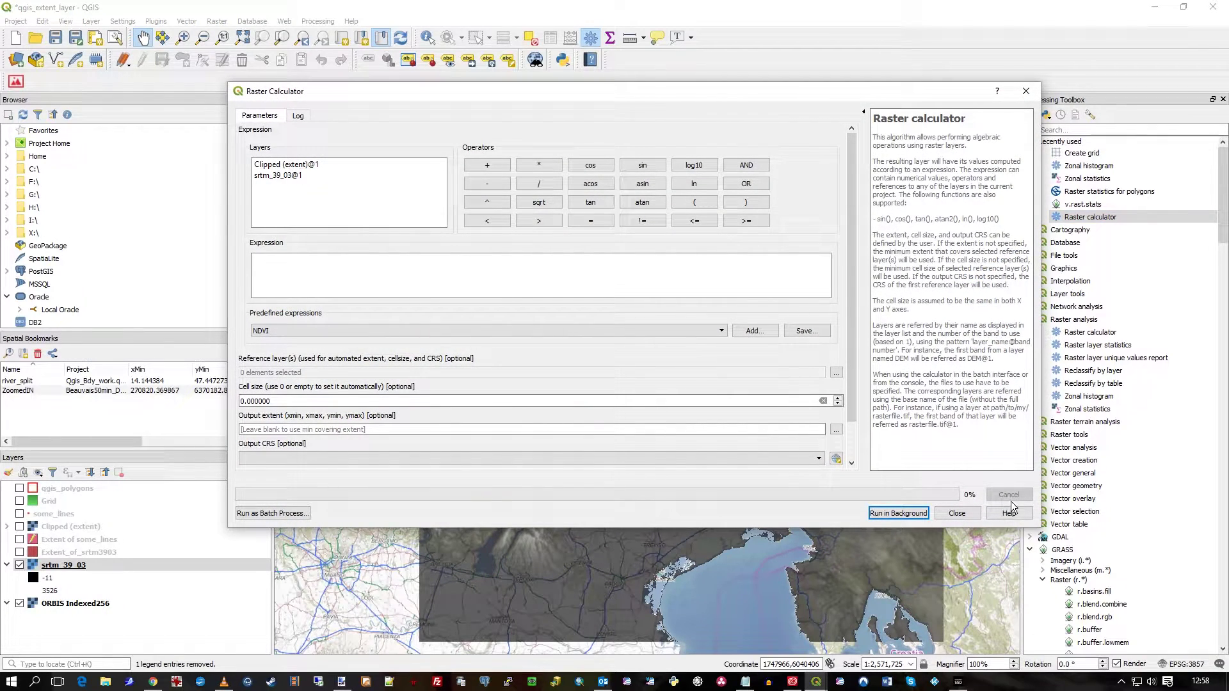
drag(873, 161, 975, 416)
click(954, 249)
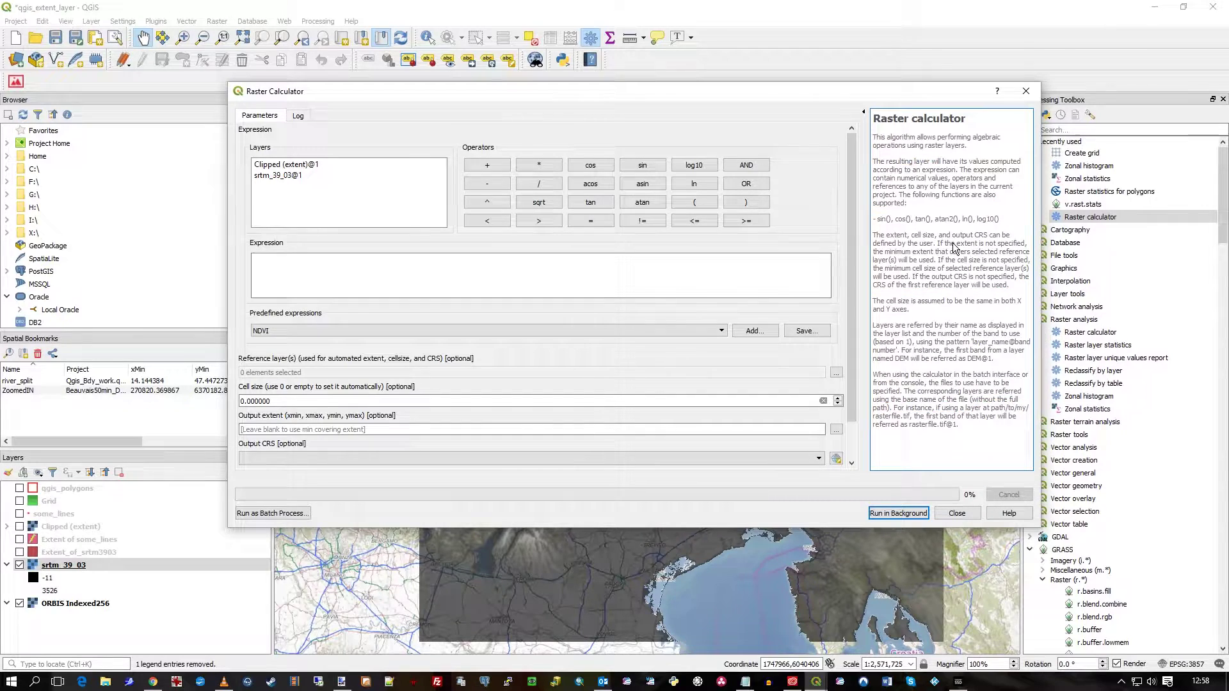
drag(938, 169, 953, 208)
click(921, 203)
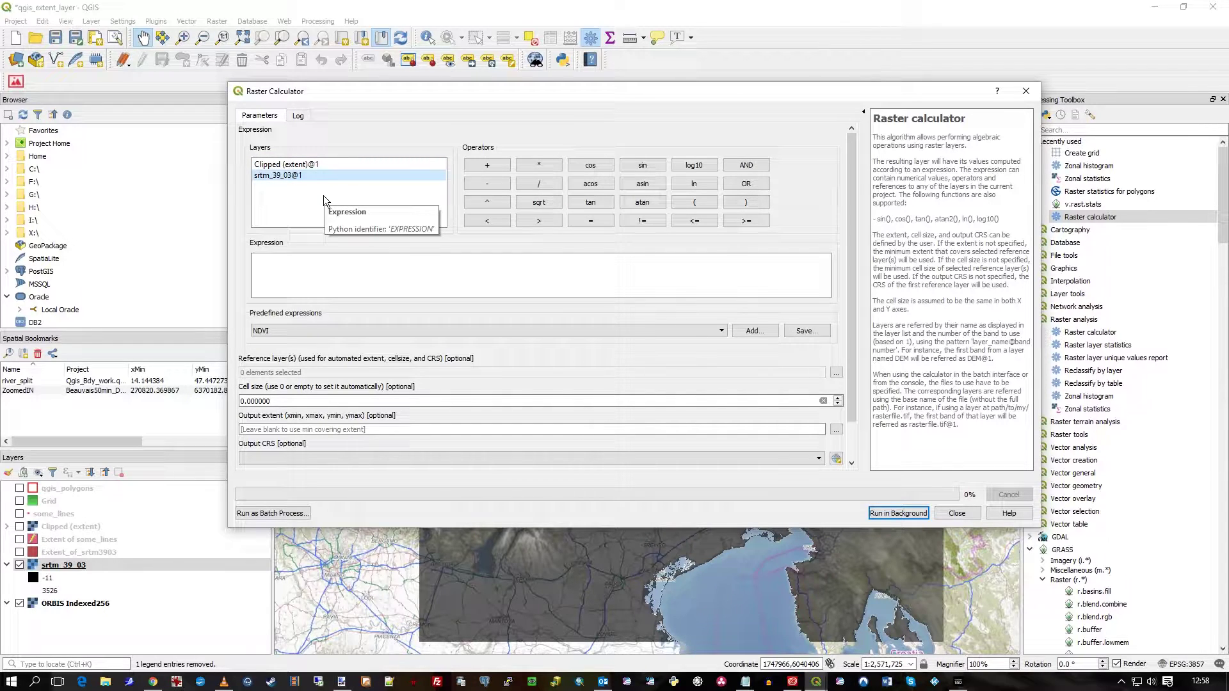
Build the expression "srtm_39_03@1" > 770 AND "srtm_39_03@1" < 1015.
click(289, 165)
click(289, 177)
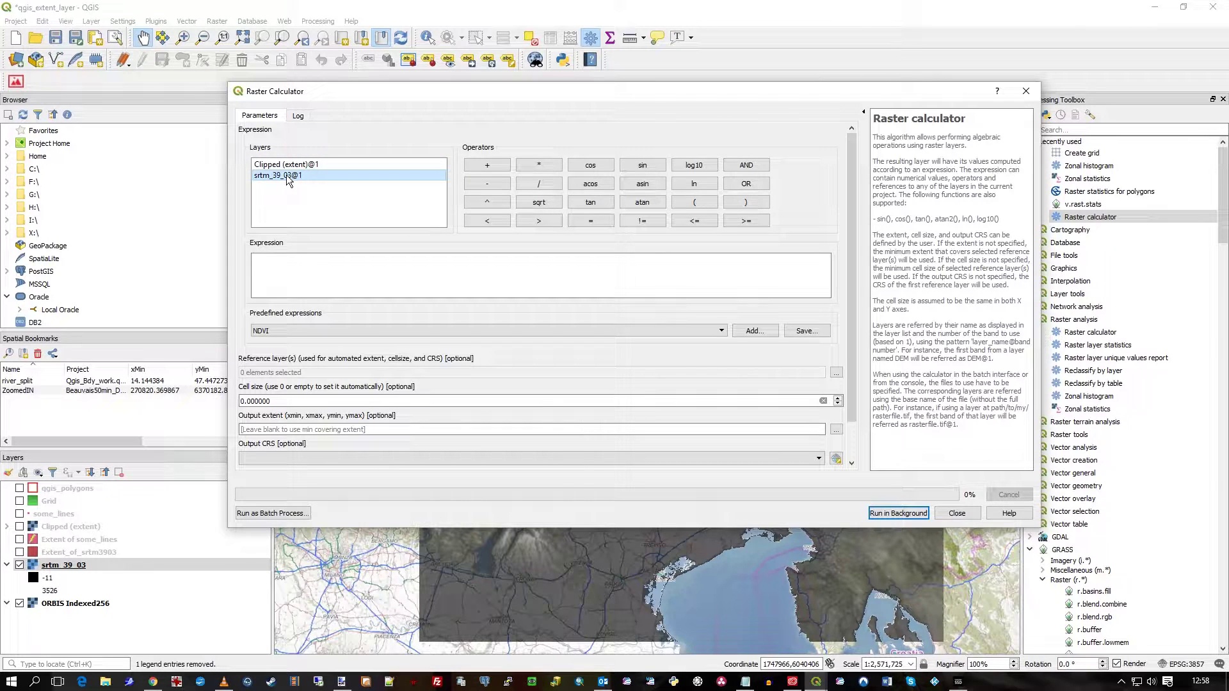
double_click(286, 175)
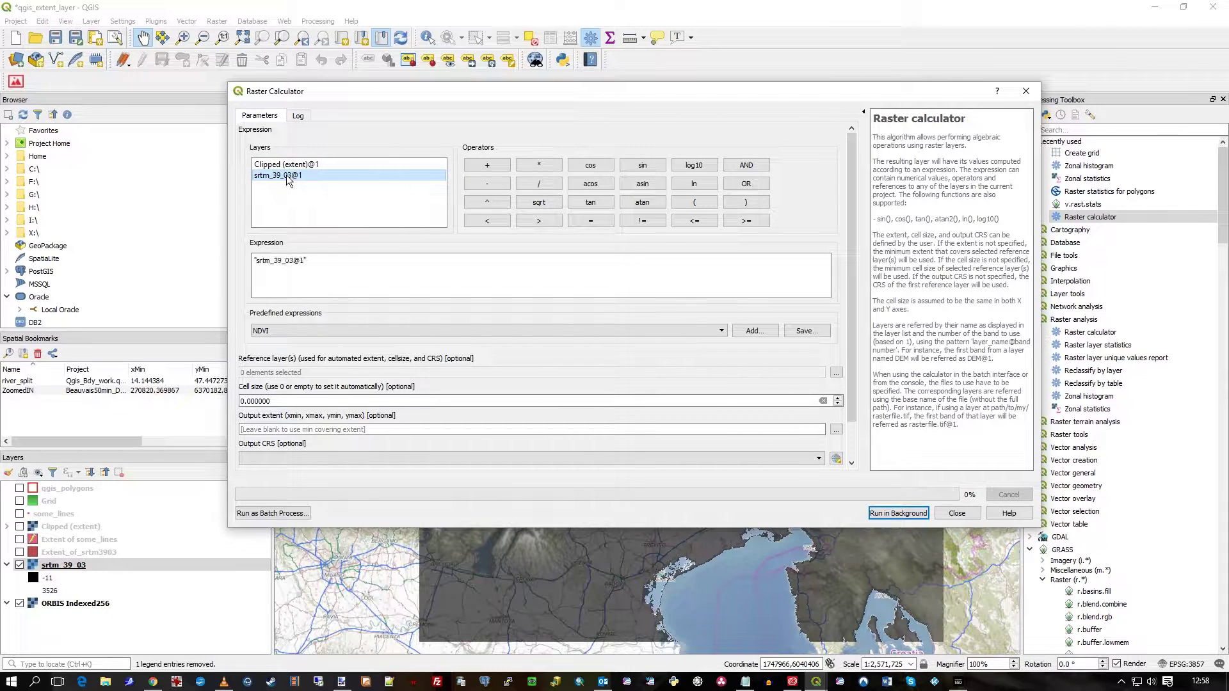
click(381, 276)
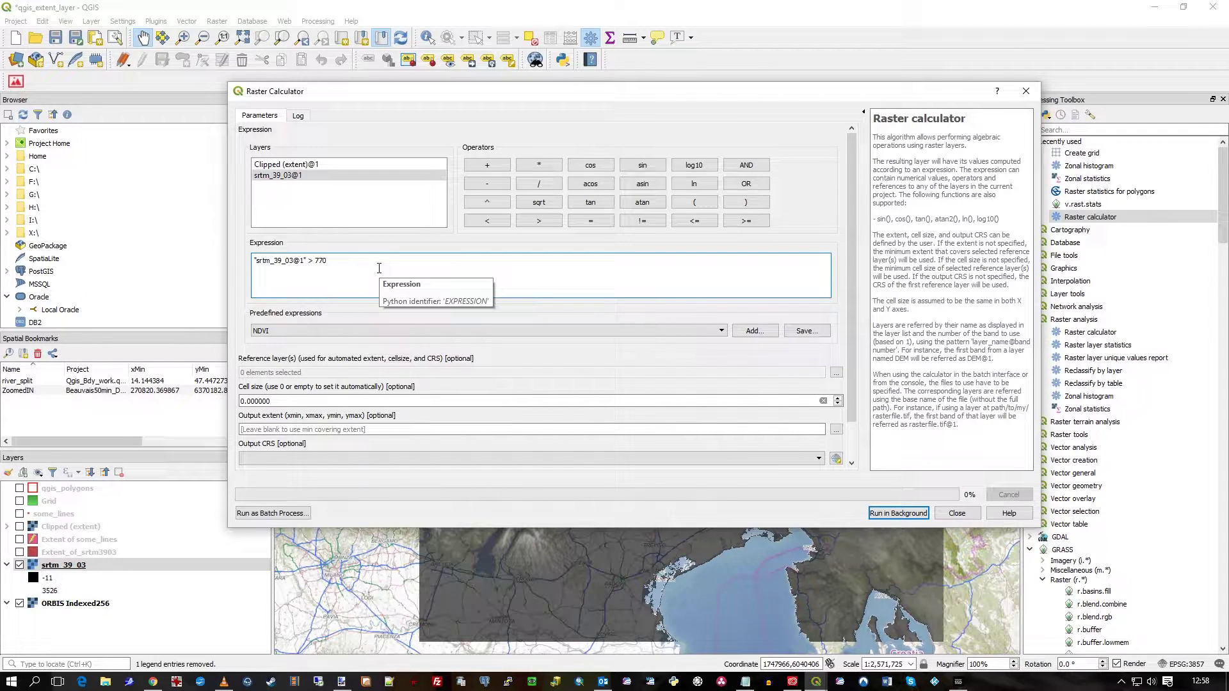
click(744, 165)
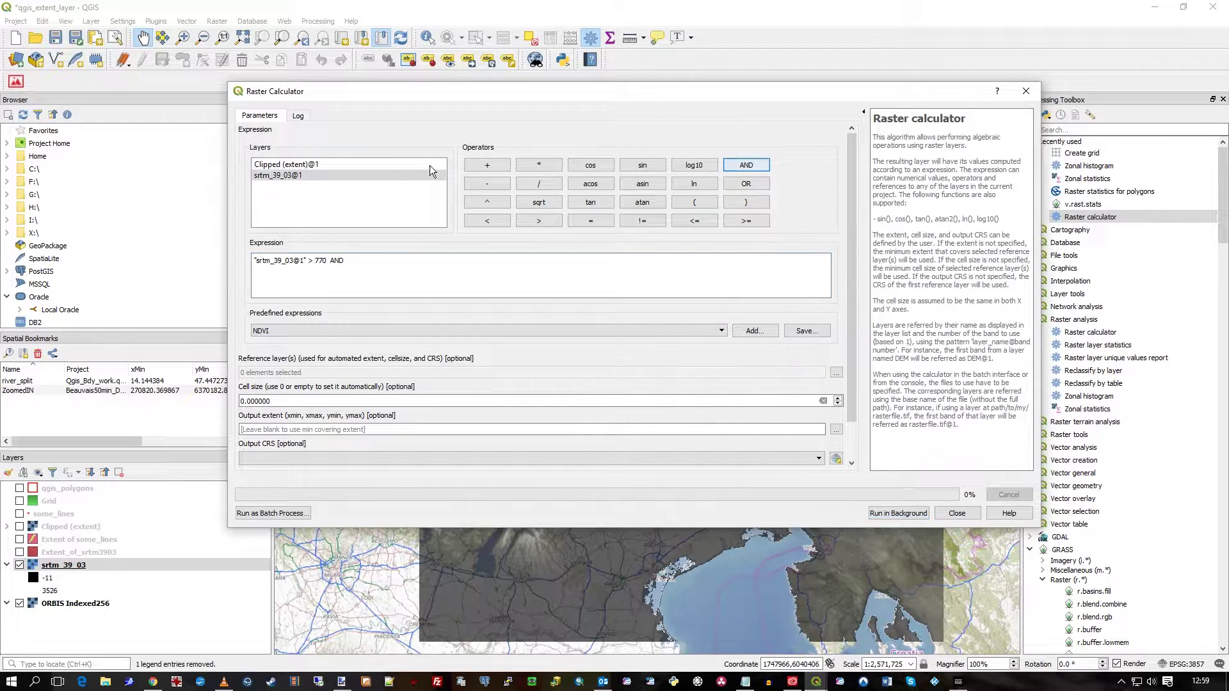
double_click(285, 176)
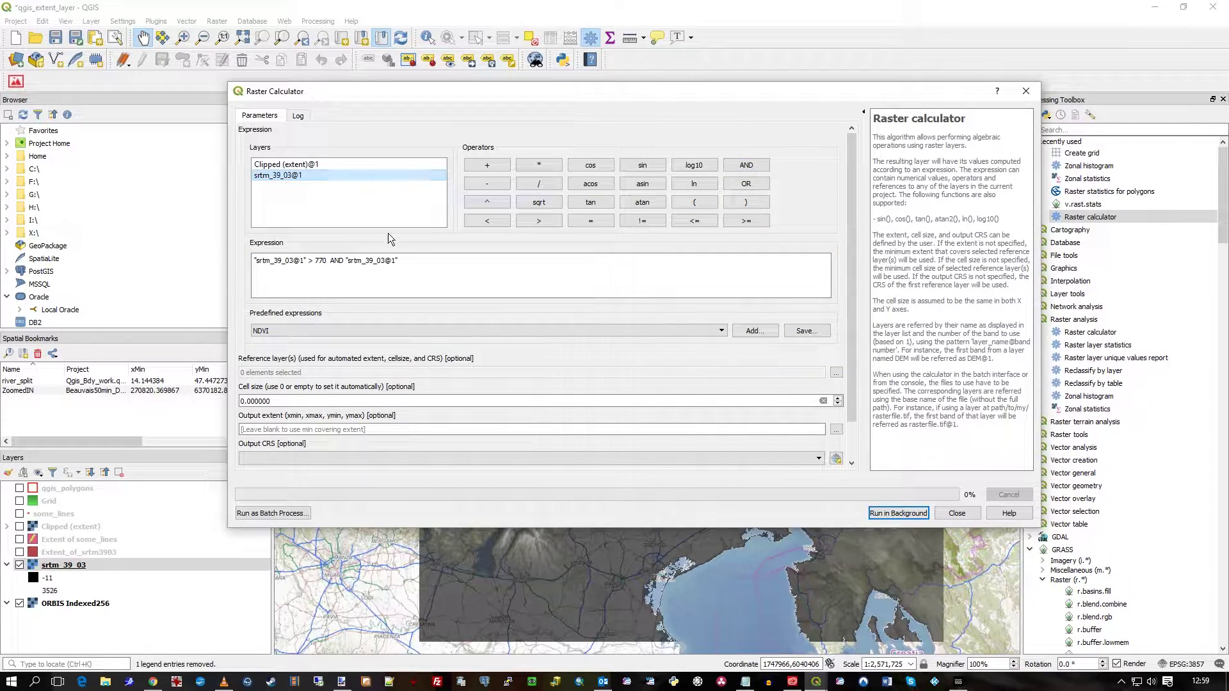
click(428, 268)
text(<1015)
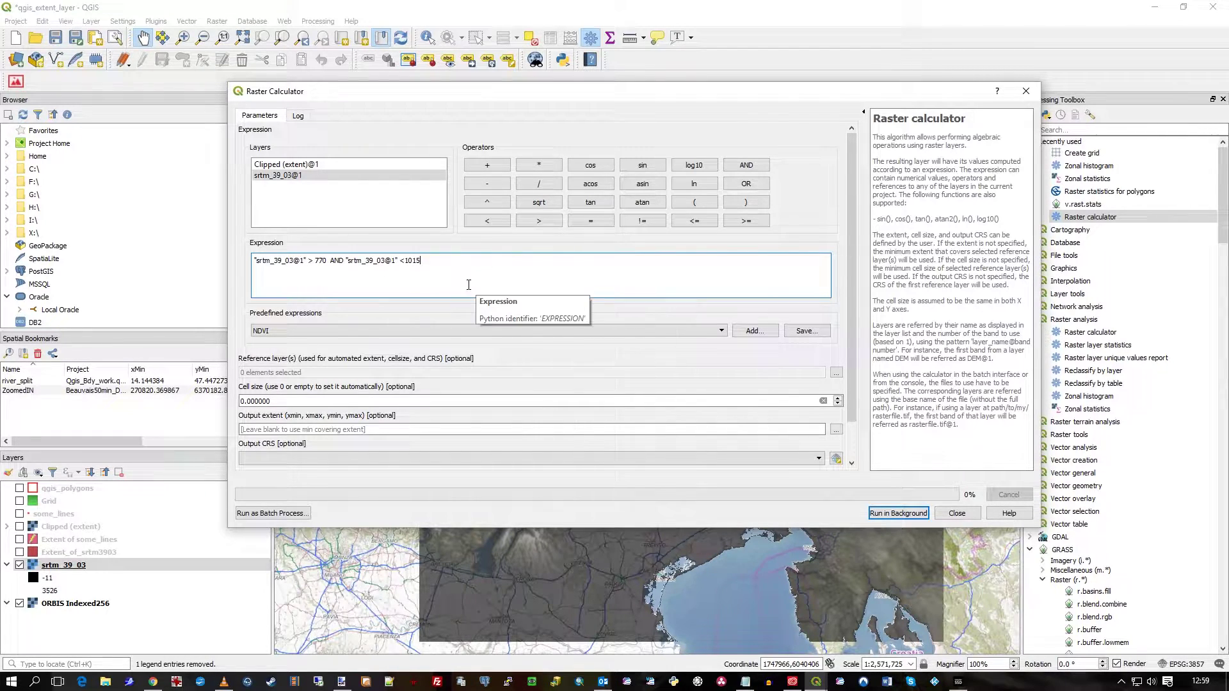
drag(851, 286, 853, 329)
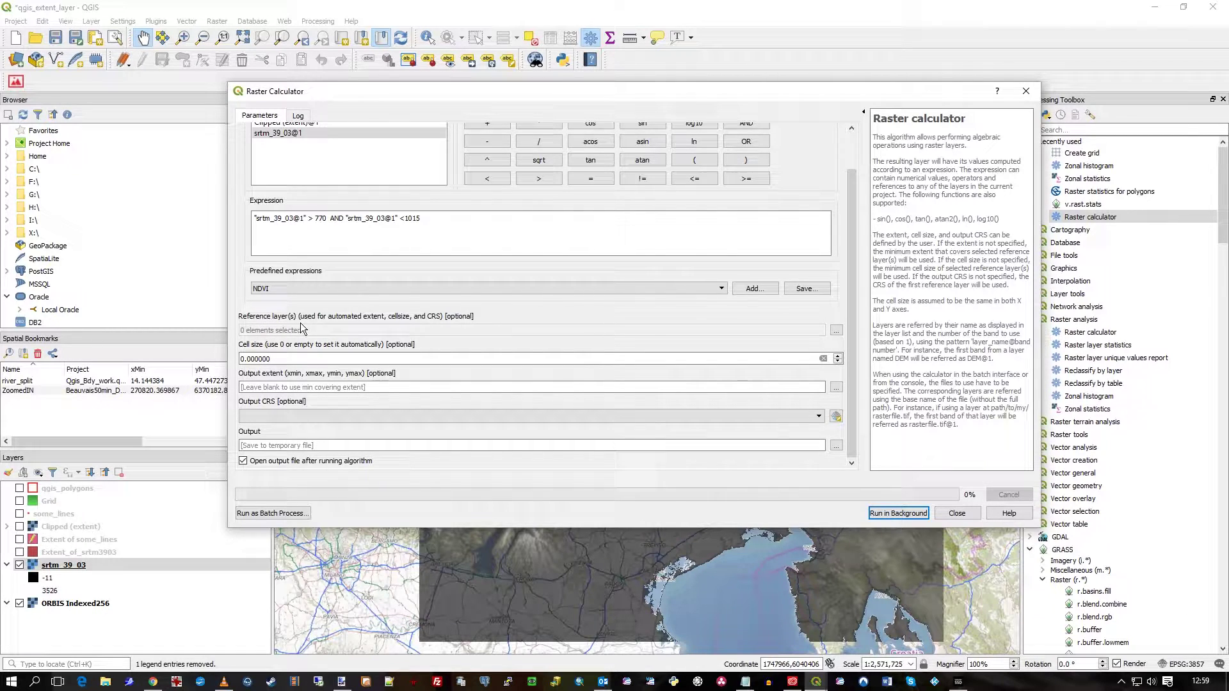
Use srtm_39_03 as the reference layer and save output to c:\temp\output2.tif.
click(836, 329)
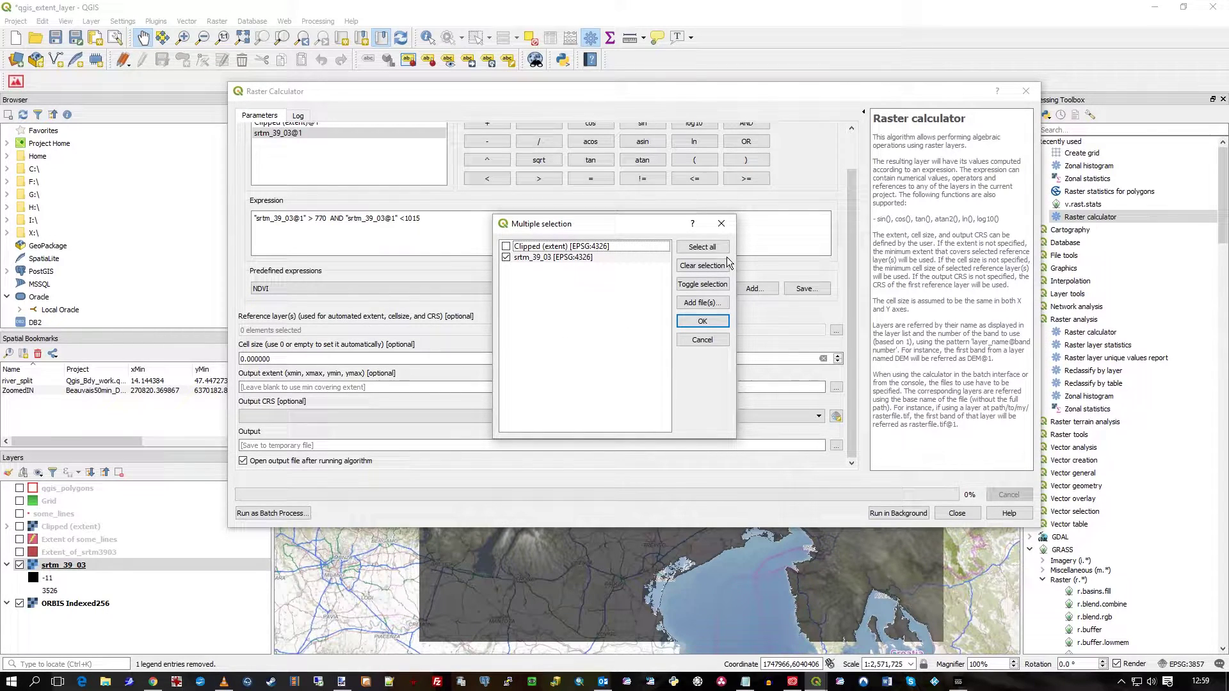
click(708, 322)
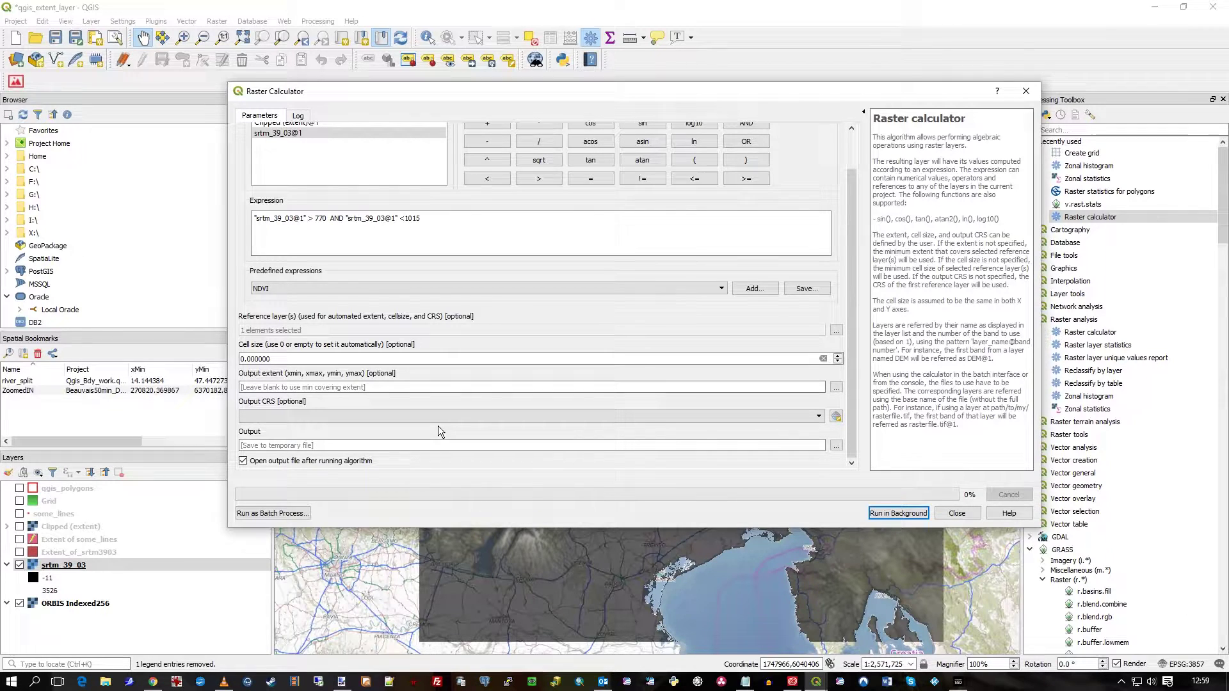
click(541, 444)
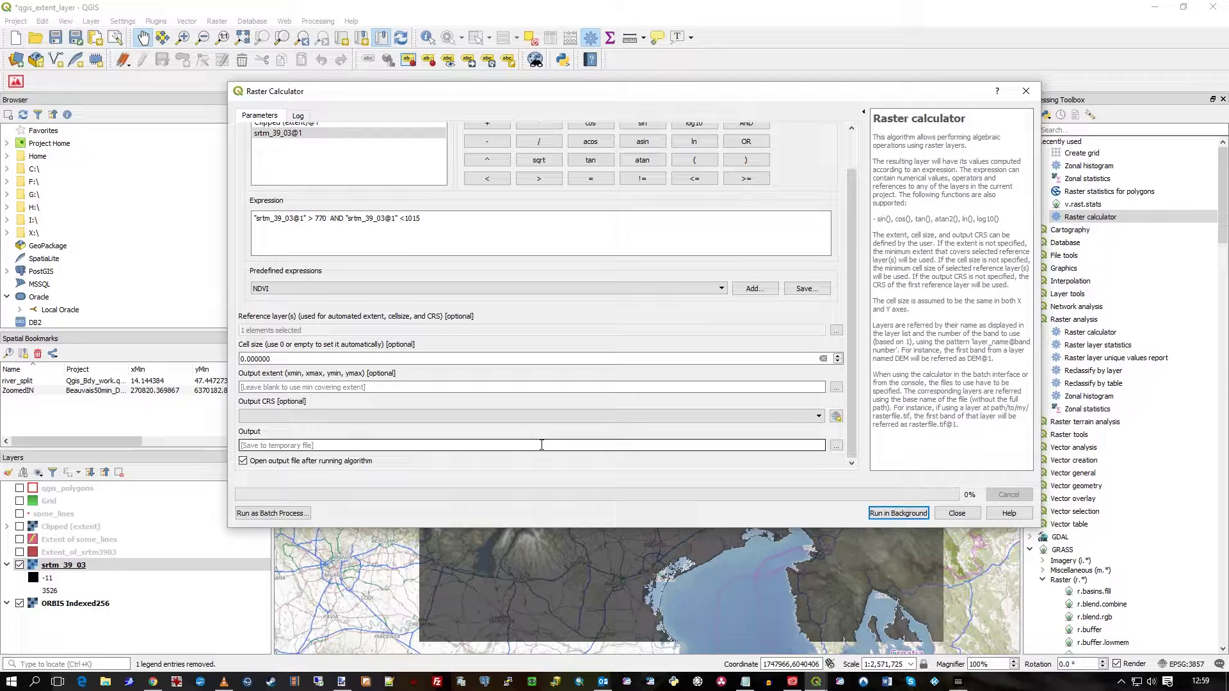
text(c:\temp\output2.tif)
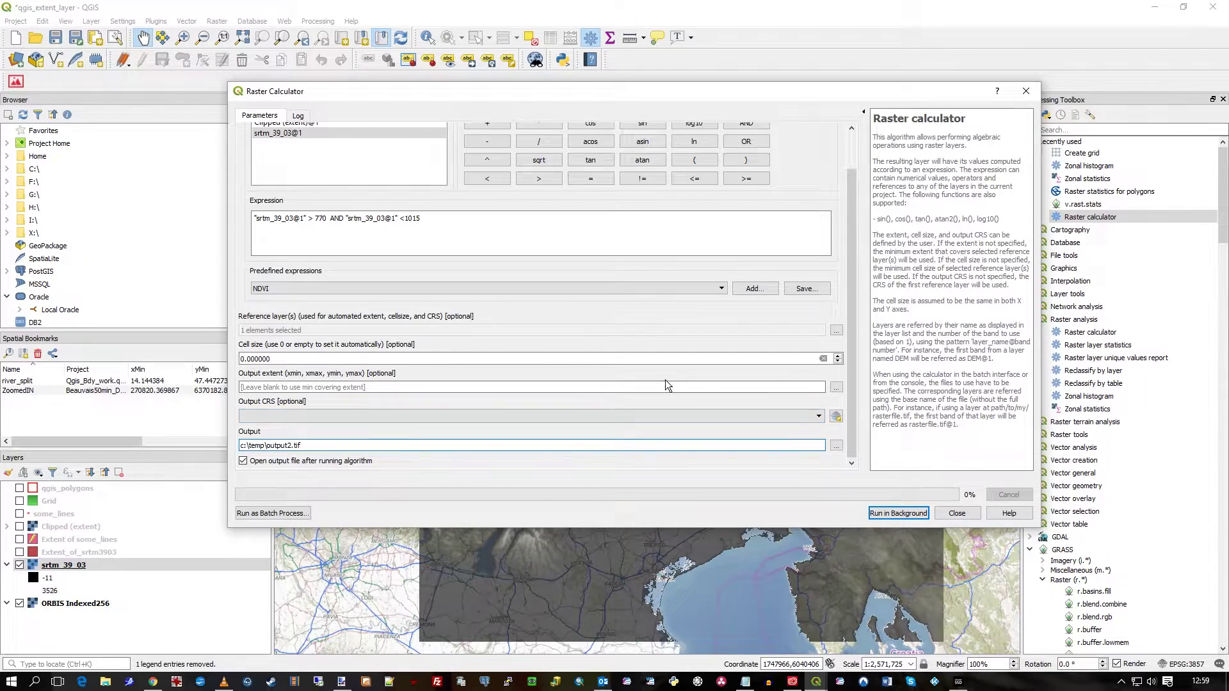
Run the calculation in the background and inspect the new Output layer's 0 and 1 classes.
click(898, 513)
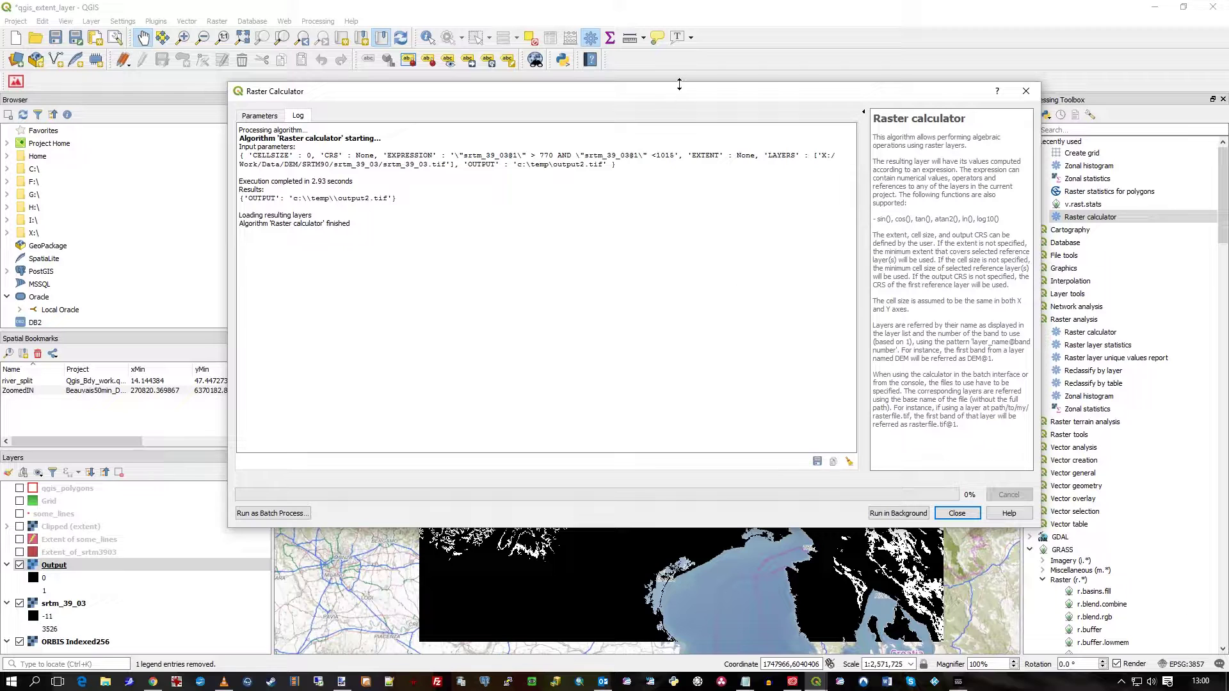
drag(920, 93, 0, 192)
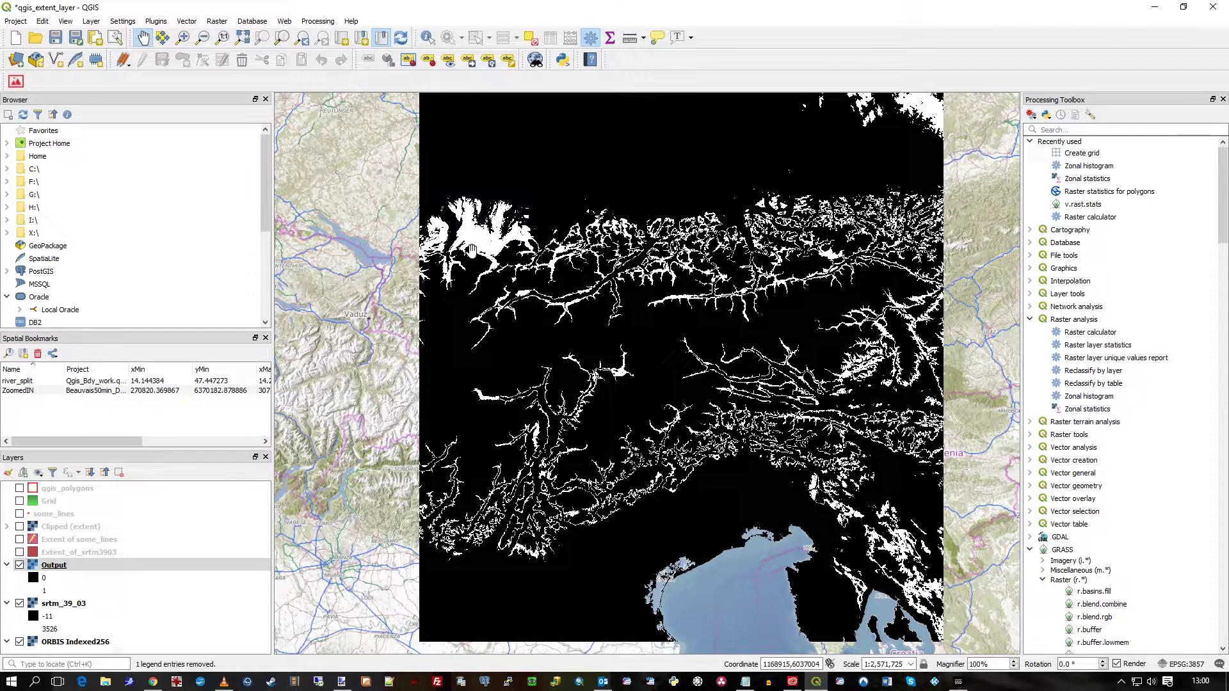
click(70, 578)
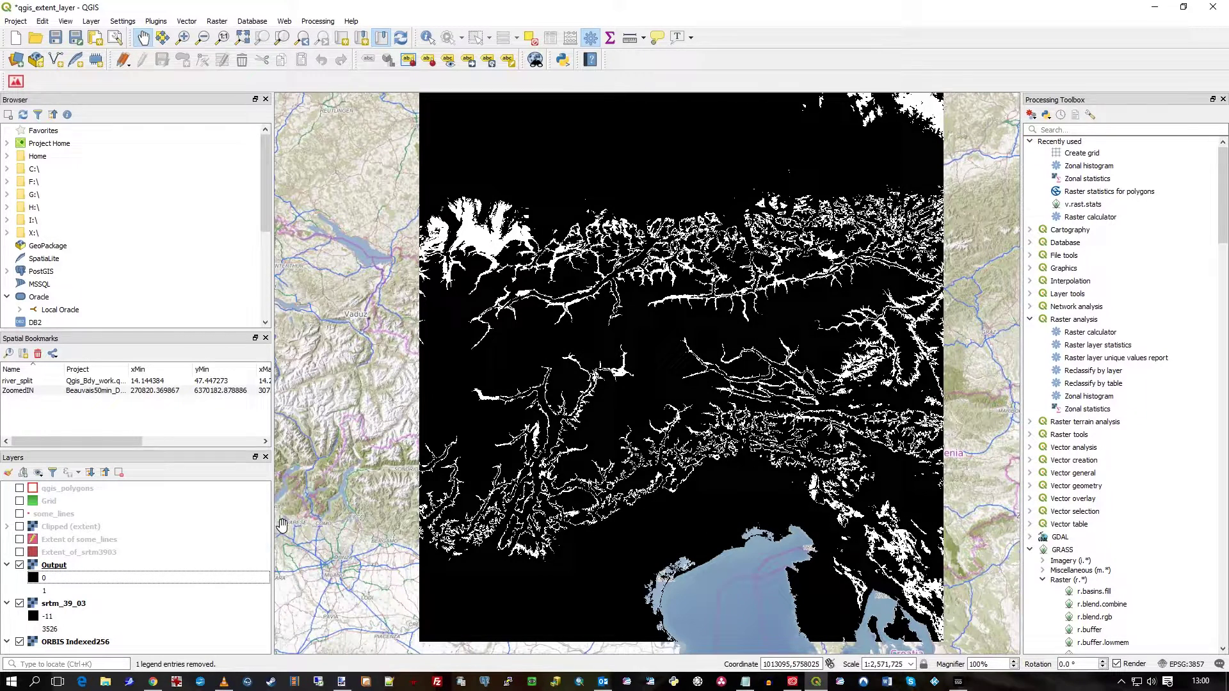
click(53, 592)
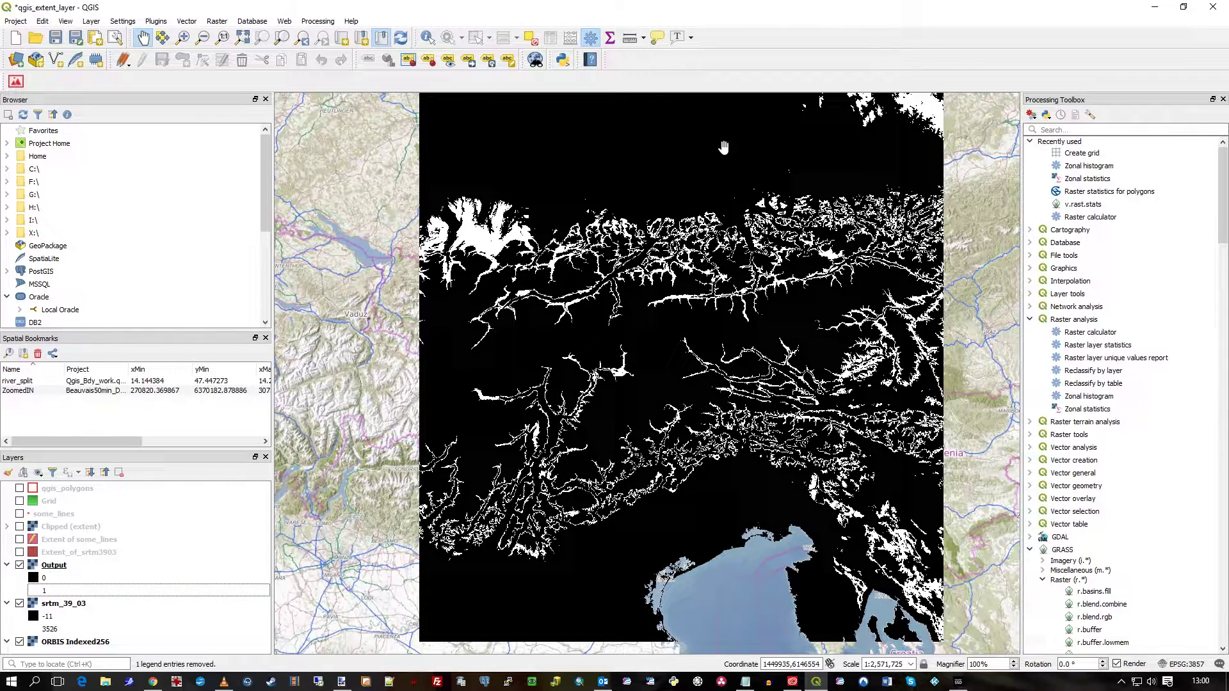
click(71, 567)
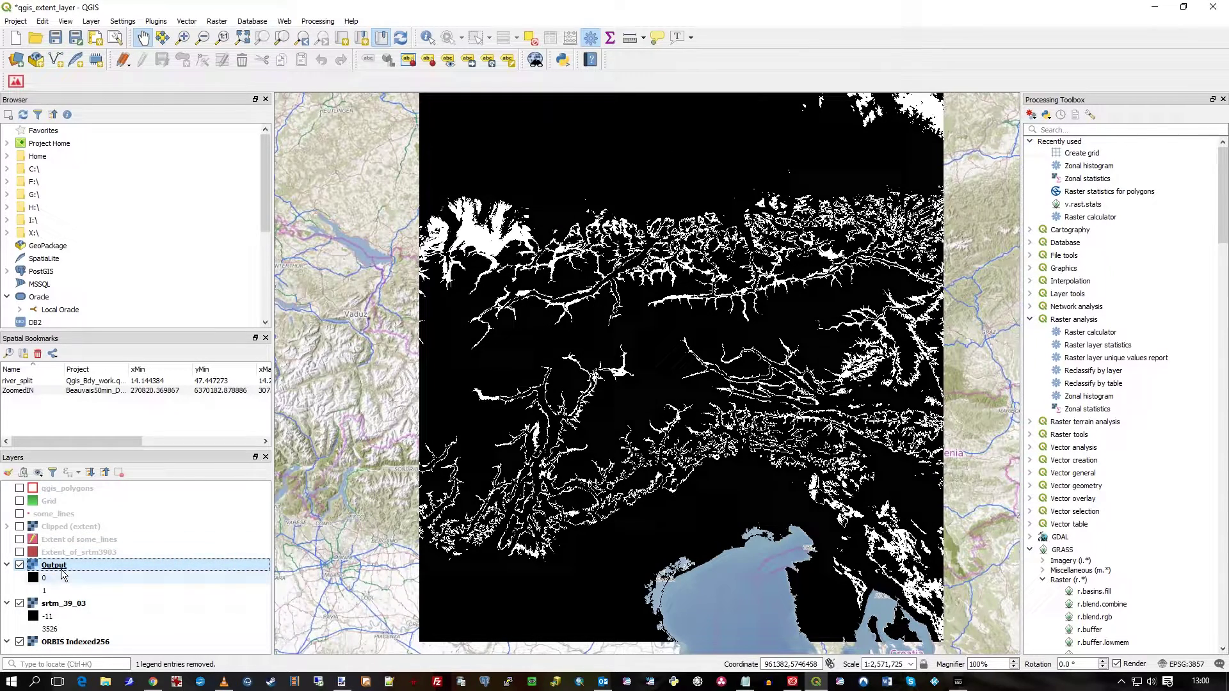
In the Output layer's transparency settings, add 0 as an additional no-data value and apply.
double_click(62, 567)
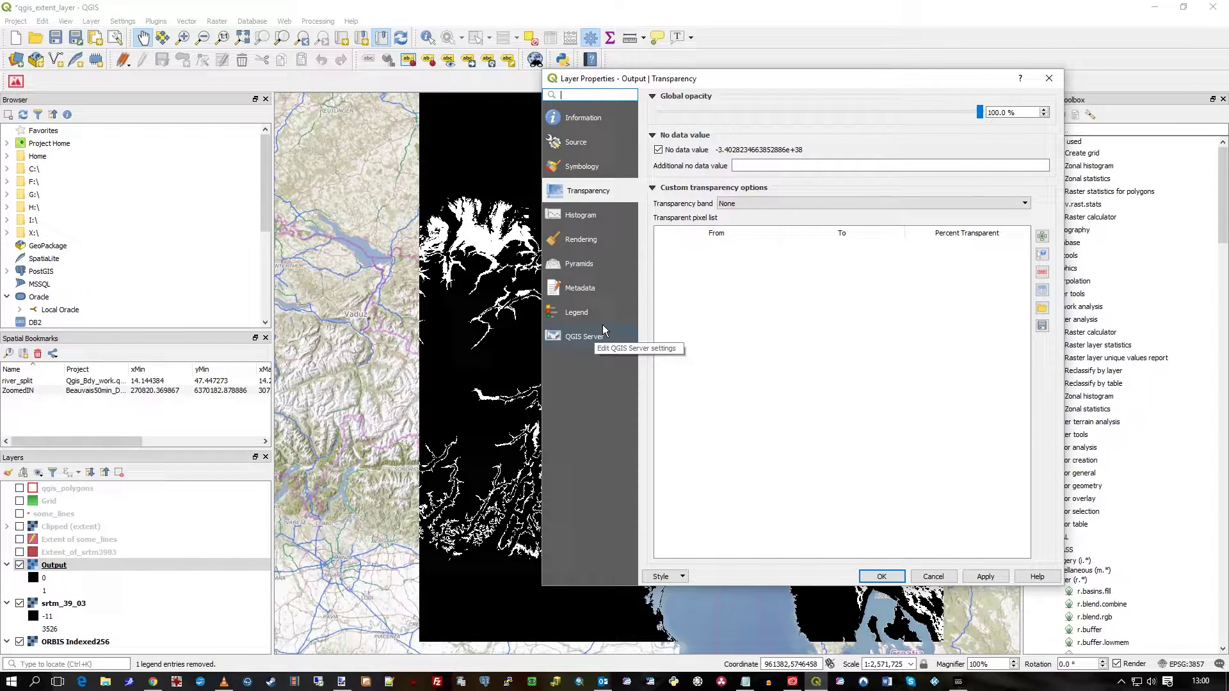
click(745, 169)
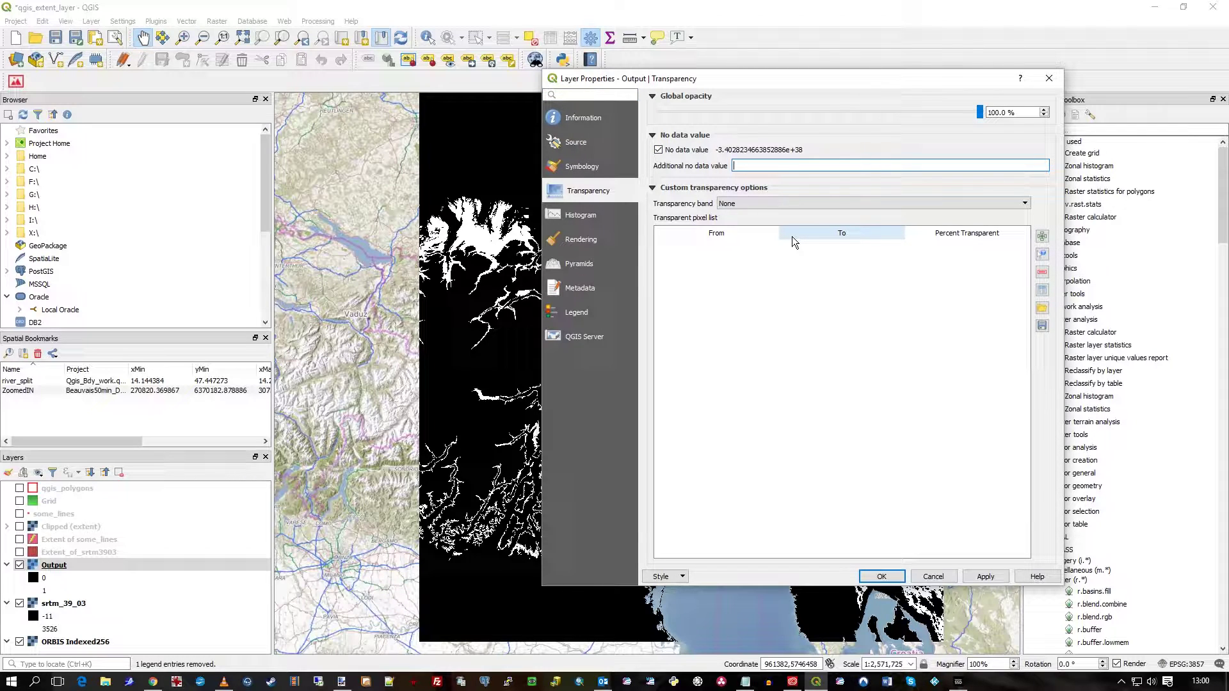
text(0)
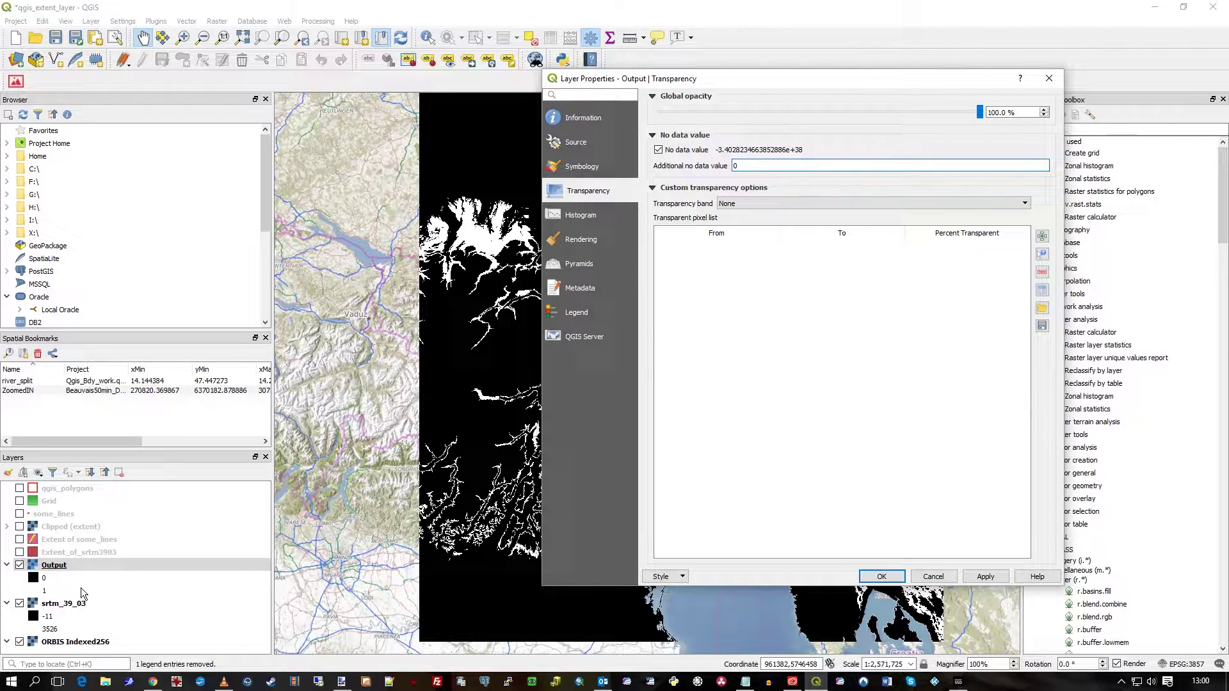
click(996, 579)
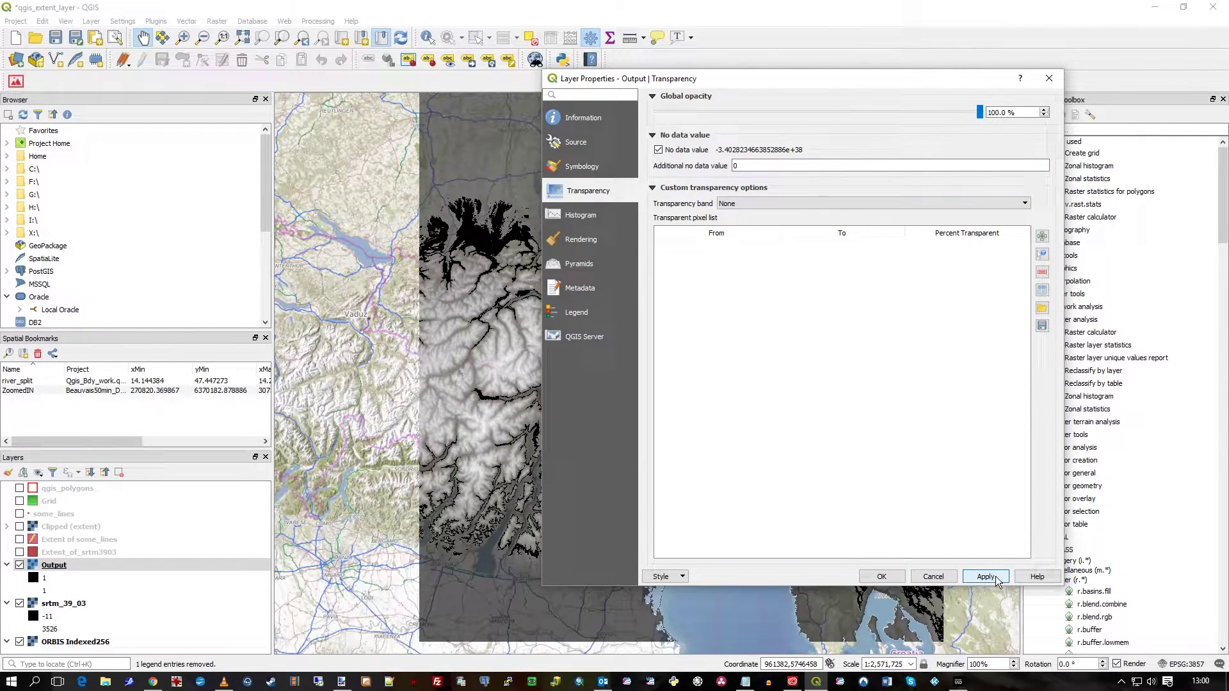
Close the layer properties, hide srtm_39_03, and recentre the map on the Alps.
click(882, 577)
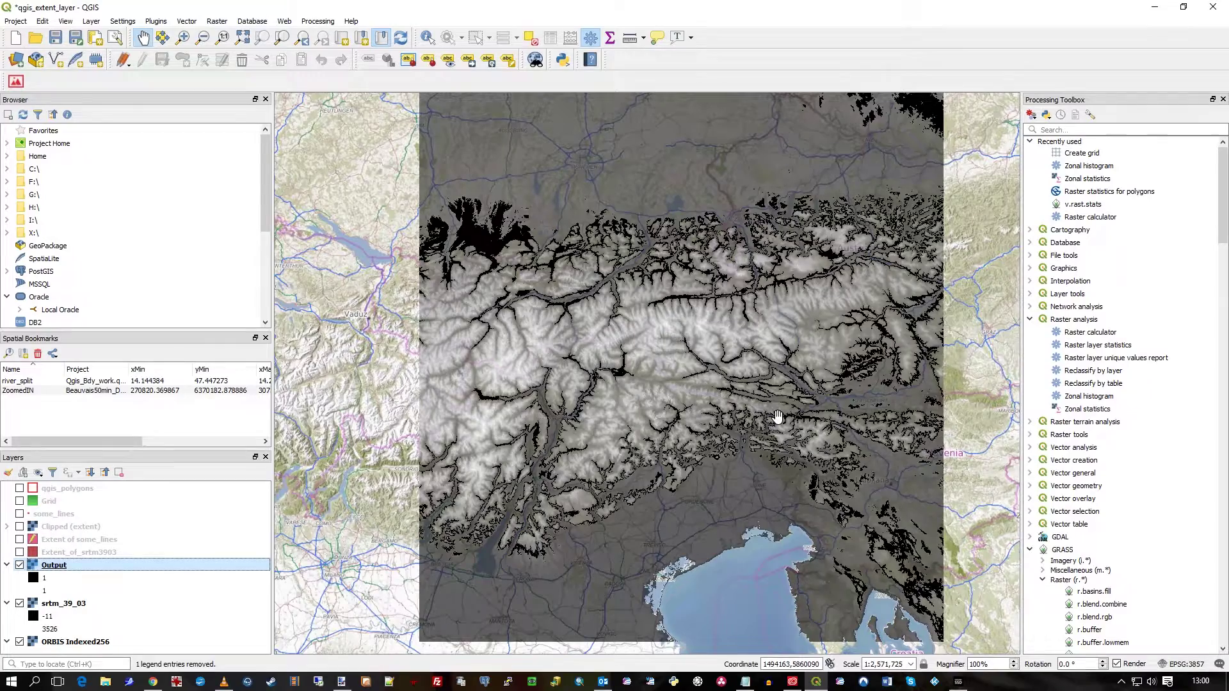
drag(776, 417, 688, 437)
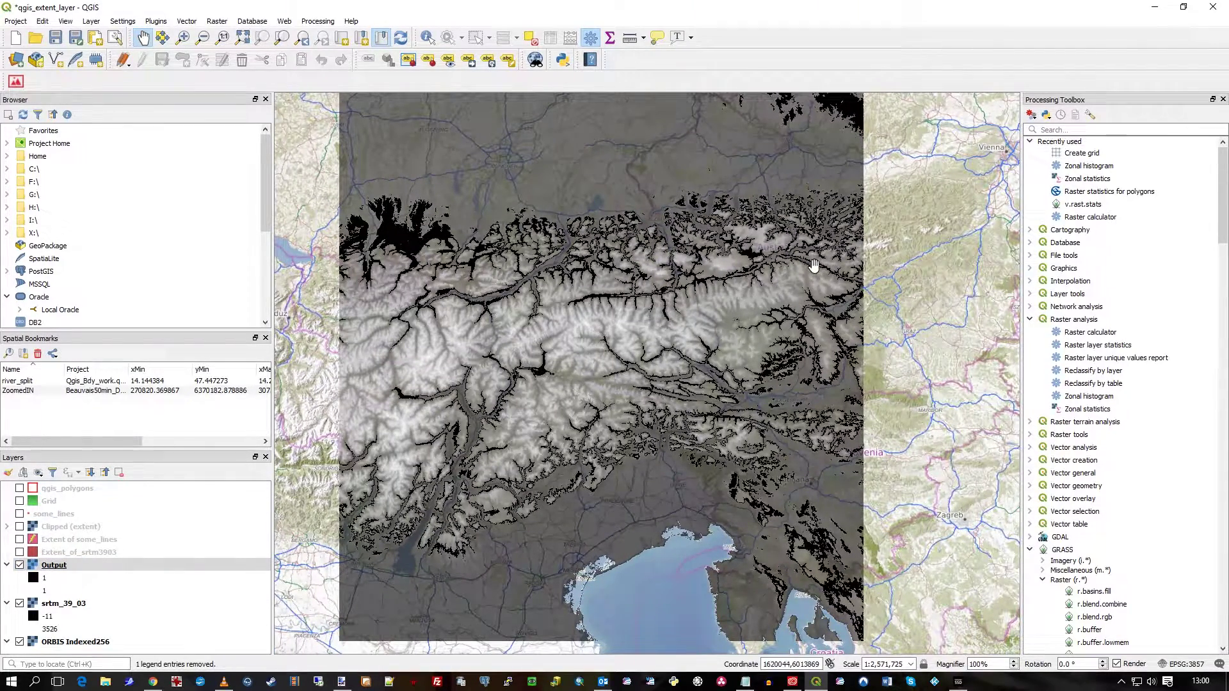
click(20, 602)
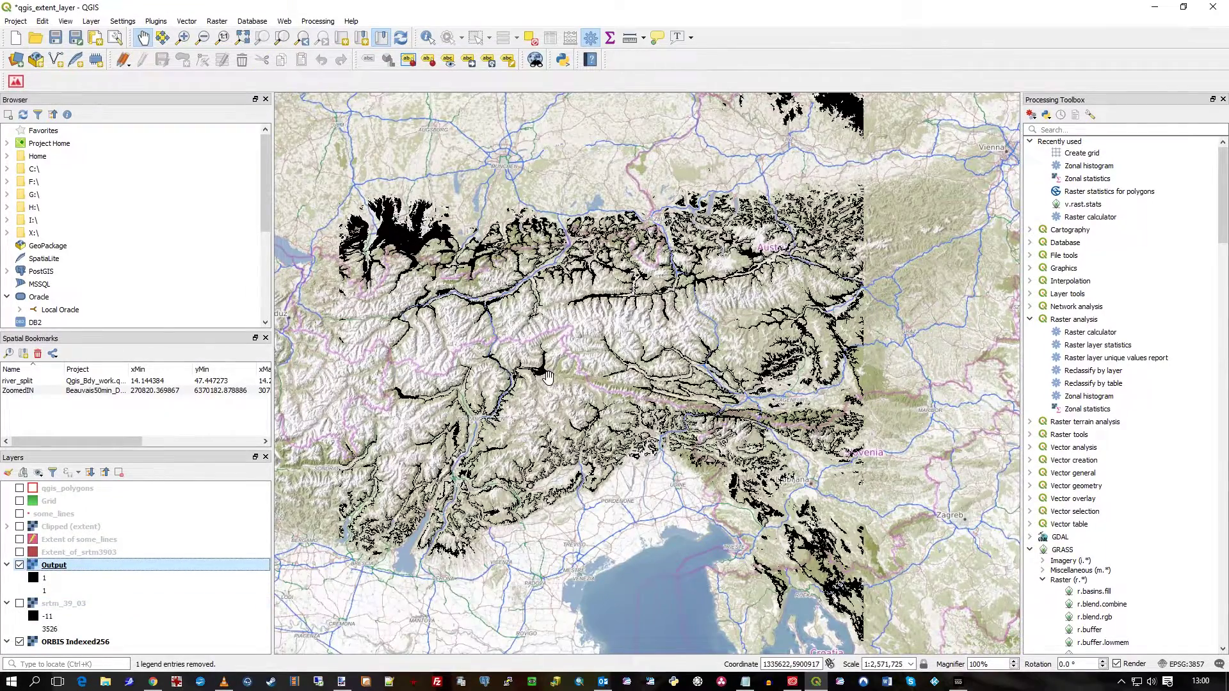
drag(549, 382, 630, 441)
drag(603, 230, 643, 377)
Zoom in around Innsbruck and pan south toward Trento to inspect the black cells.
scroll(643, 378, up, 1)
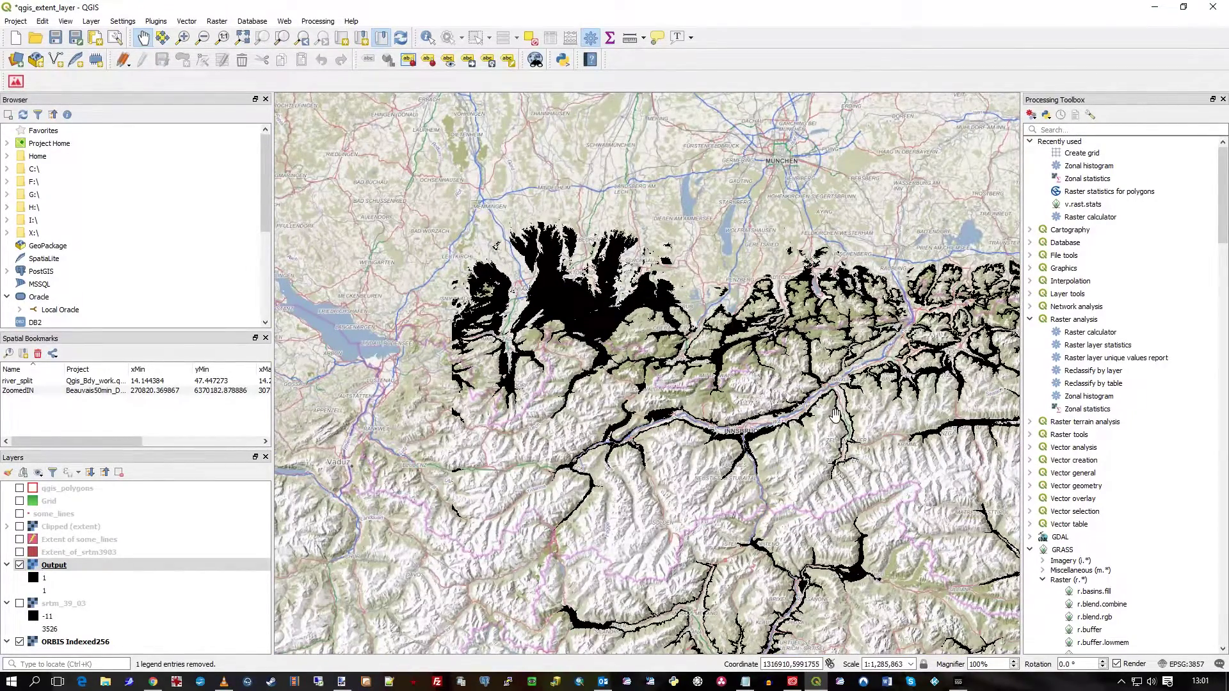
scroll(835, 414, up, 1)
drag(690, 421, 659, 329)
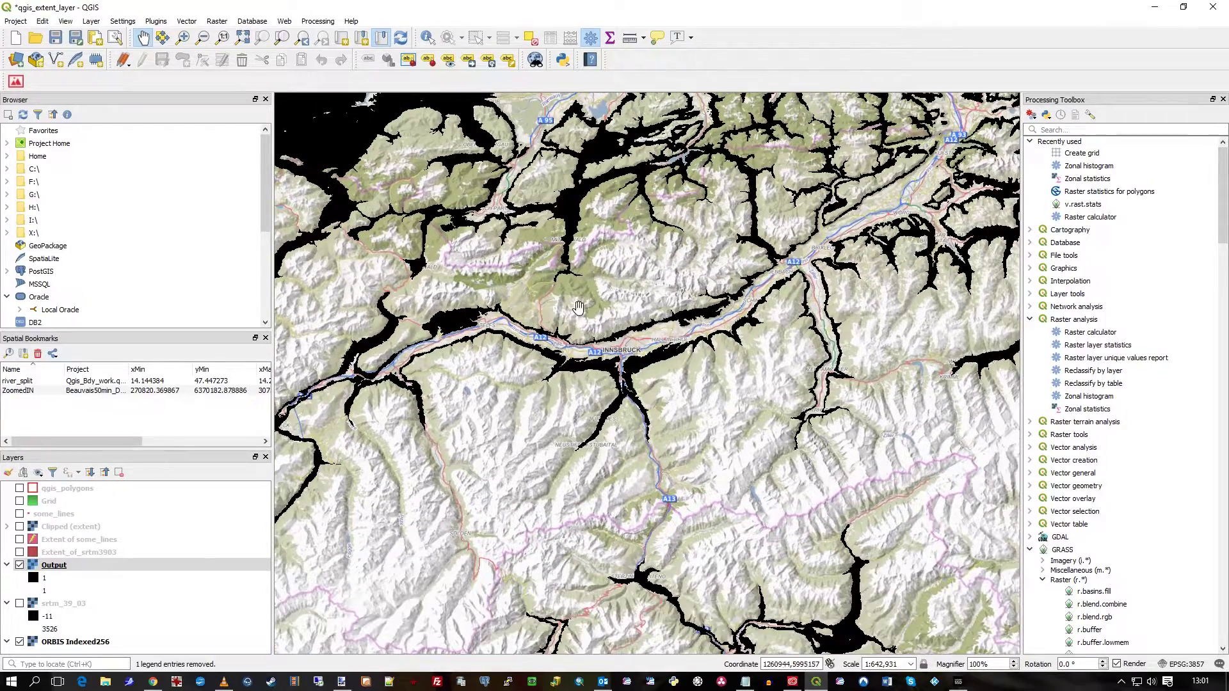
drag(789, 264, 831, 426)
drag(854, 487, 818, 390)
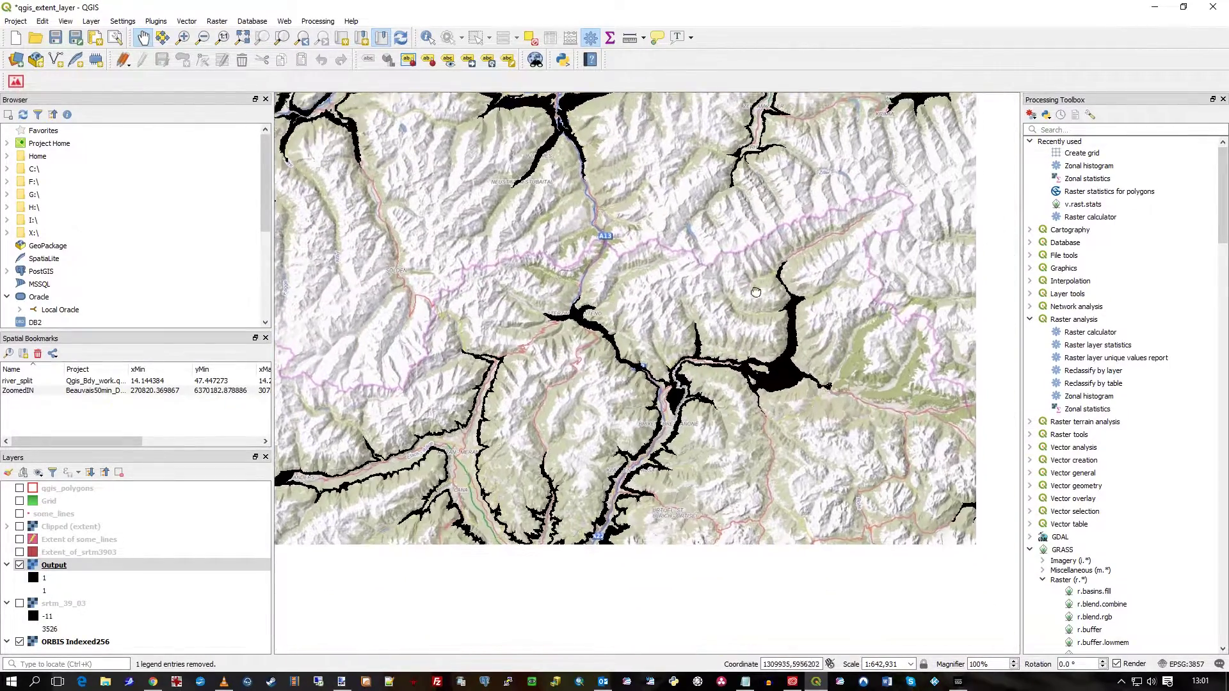
drag(756, 292, 752, 268)
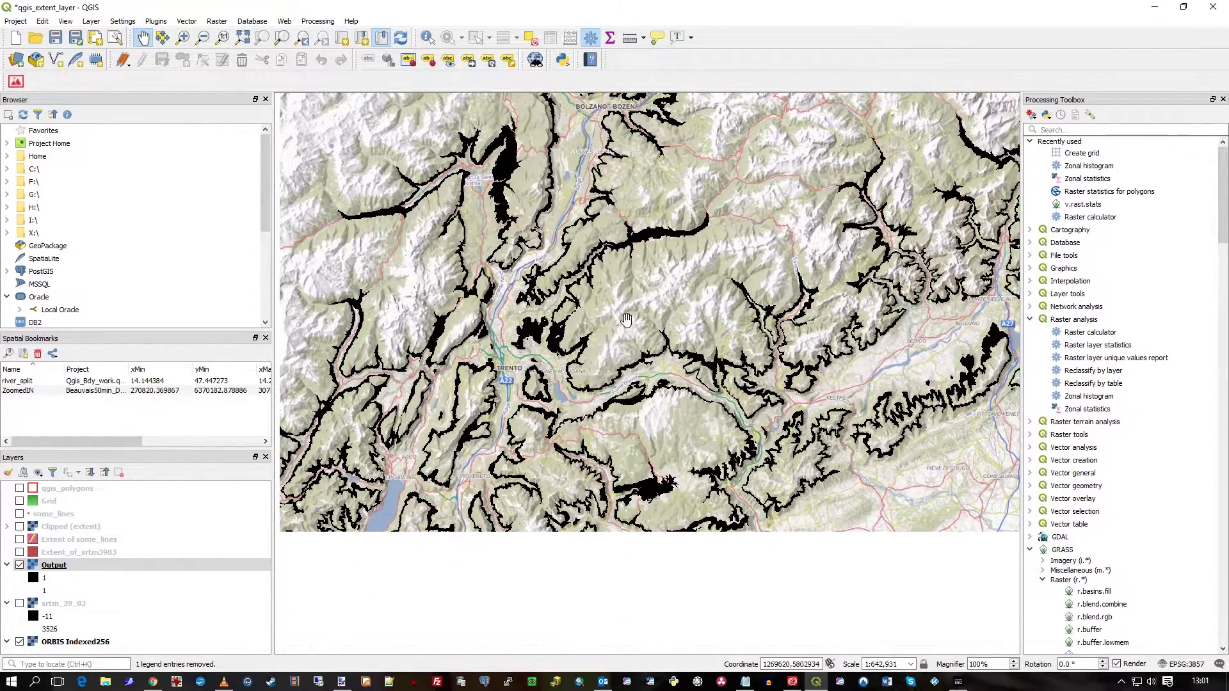
drag(642, 647, 730, 383)
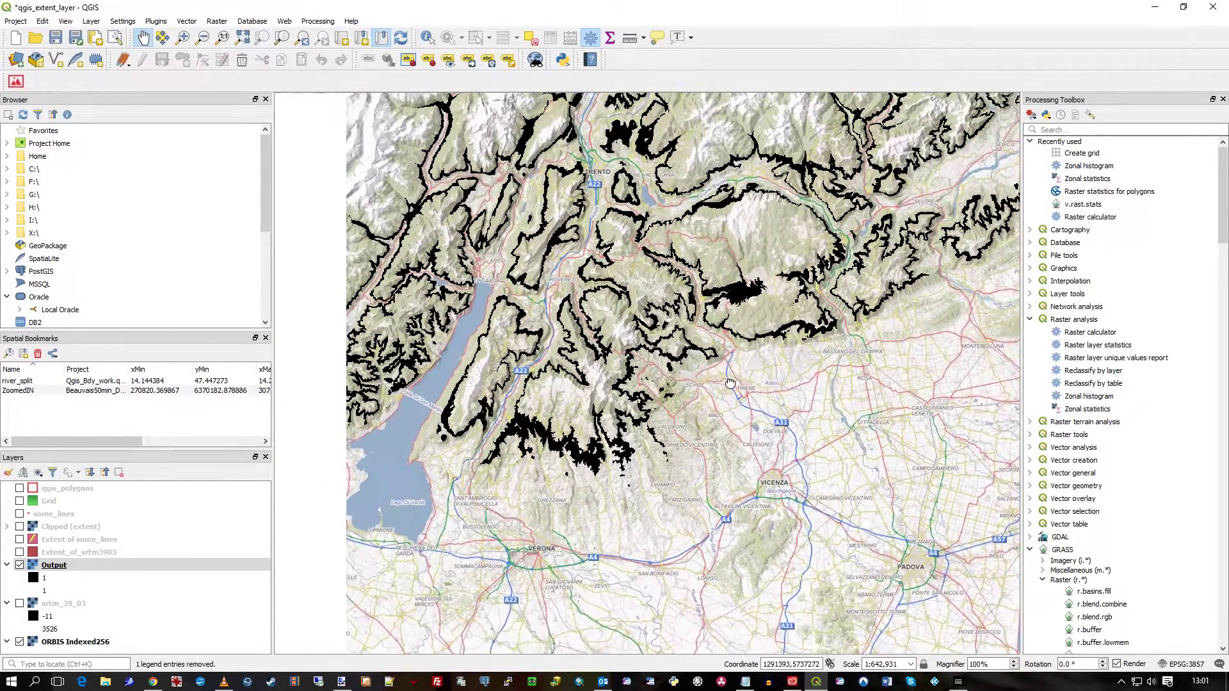
Pan back past Bolzano, zoom out, and move east to bring Udine into view.
drag(528, 140, 700, 366)
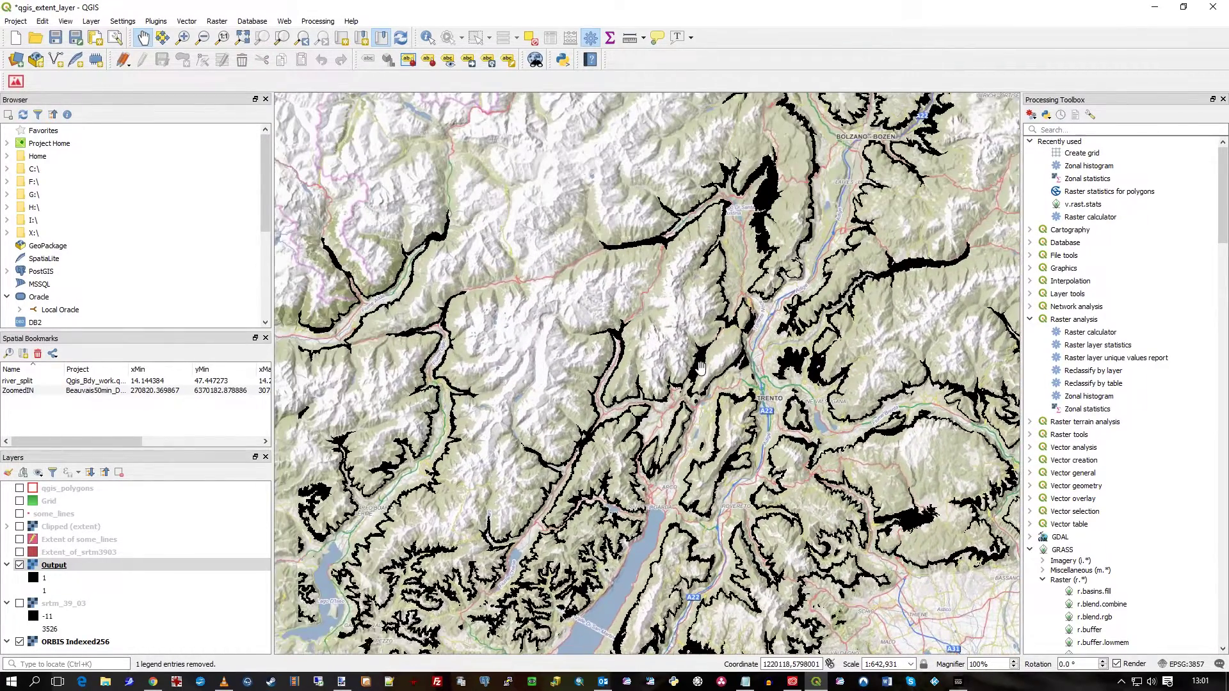
drag(710, 205, 647, 391)
drag(725, 294, 655, 426)
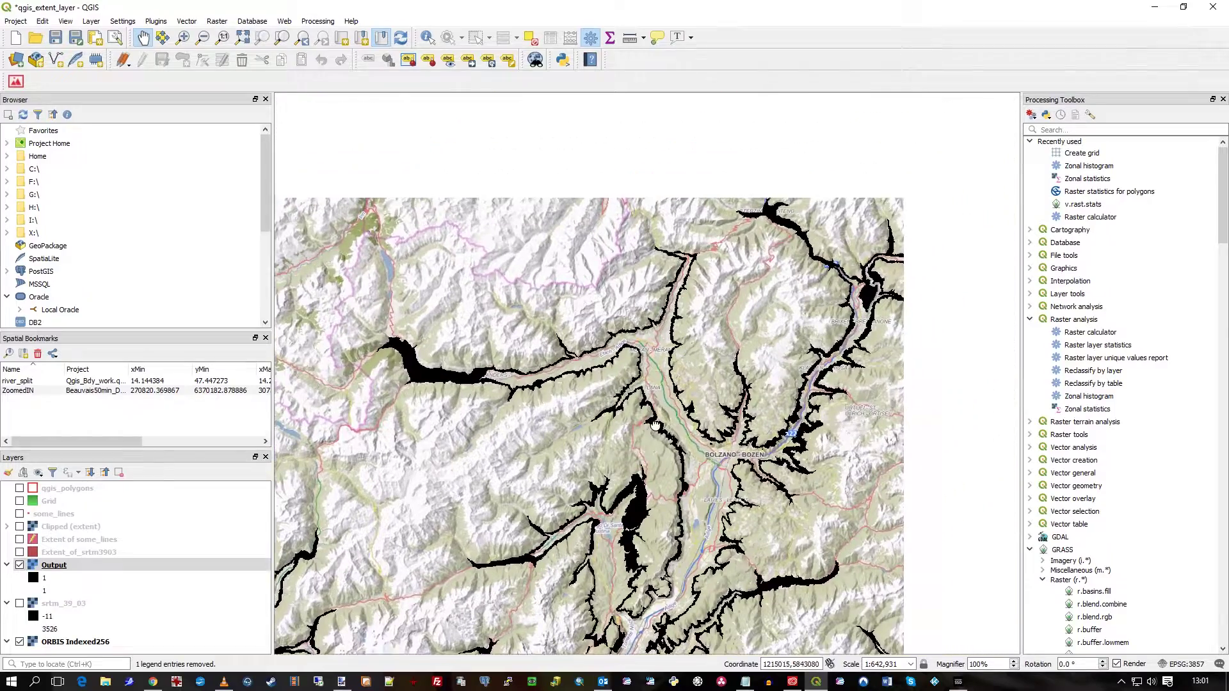
scroll(736, 406, down, 1)
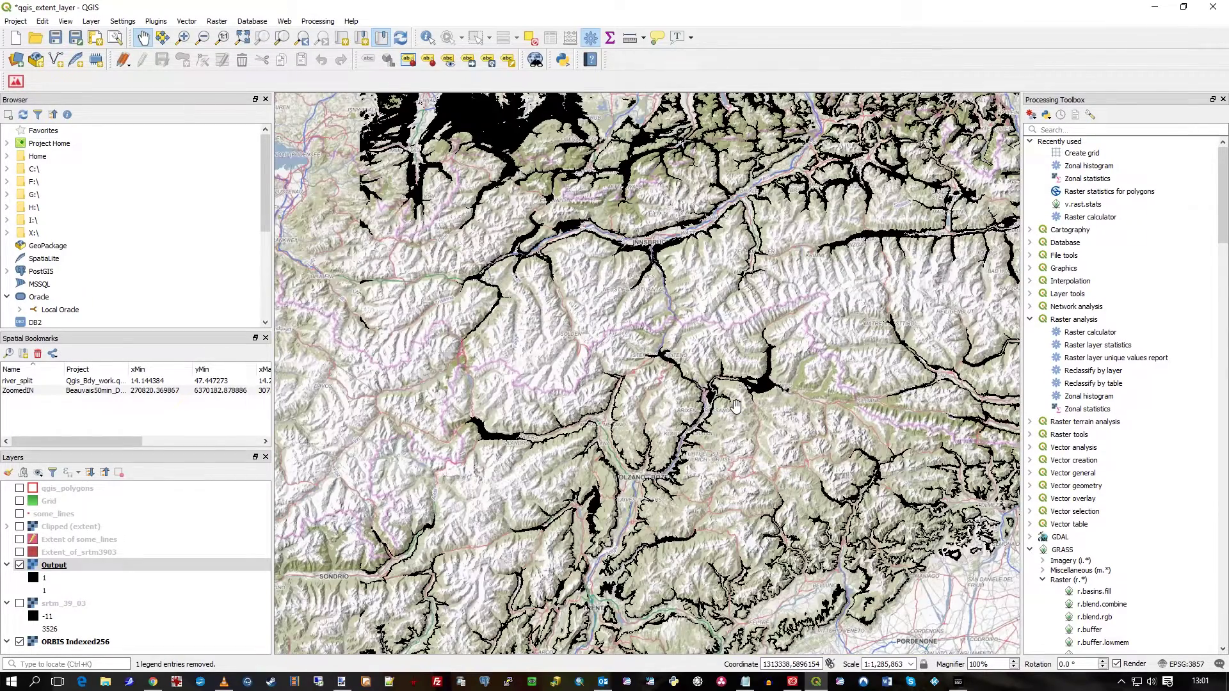
drag(736, 407, 652, 635)
drag(796, 557, 779, 307)
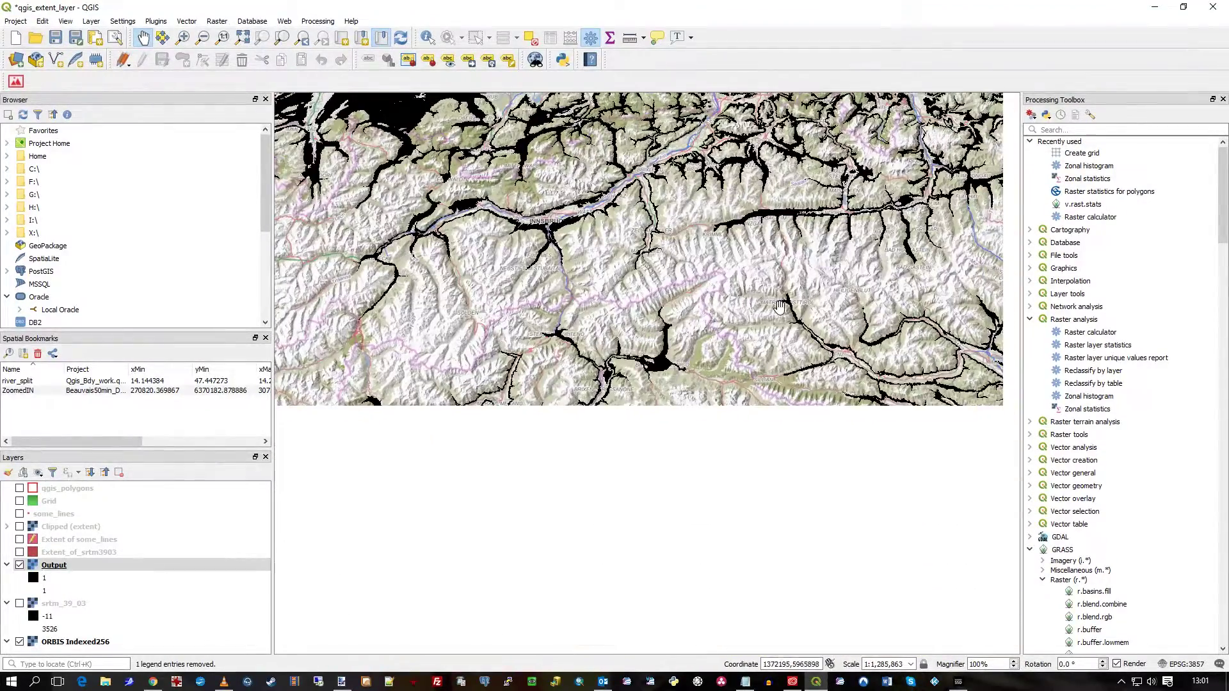
drag(893, 513, 753, 398)
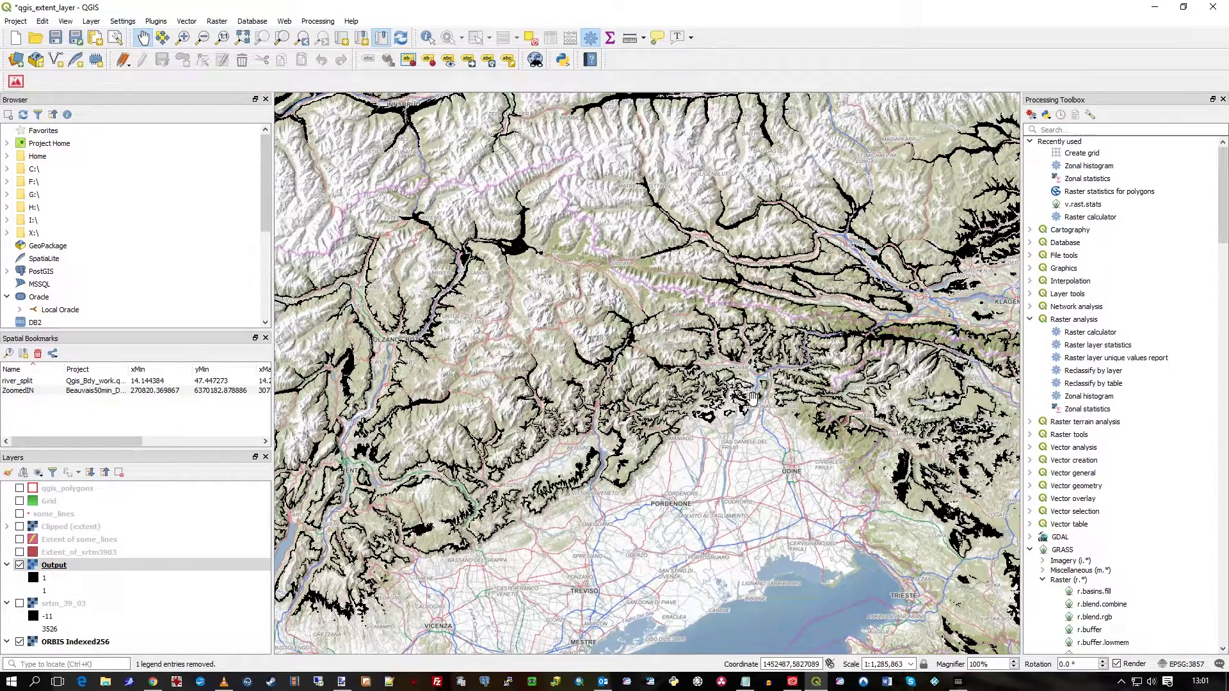